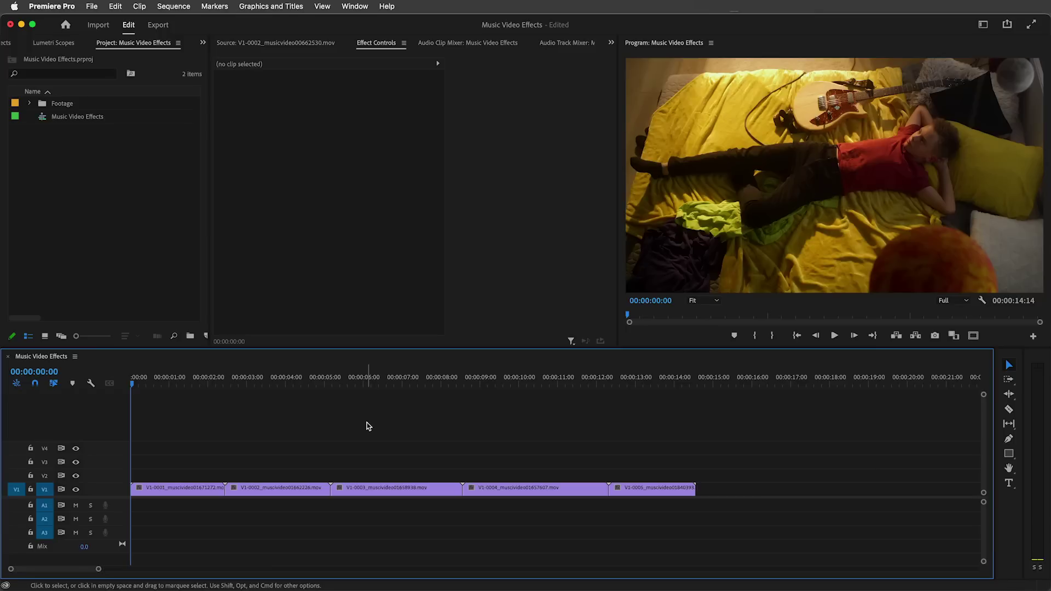
Replace the first timeline clip with an After Effects composition and save the new project as Music Video VFX.aep
click(144, 491)
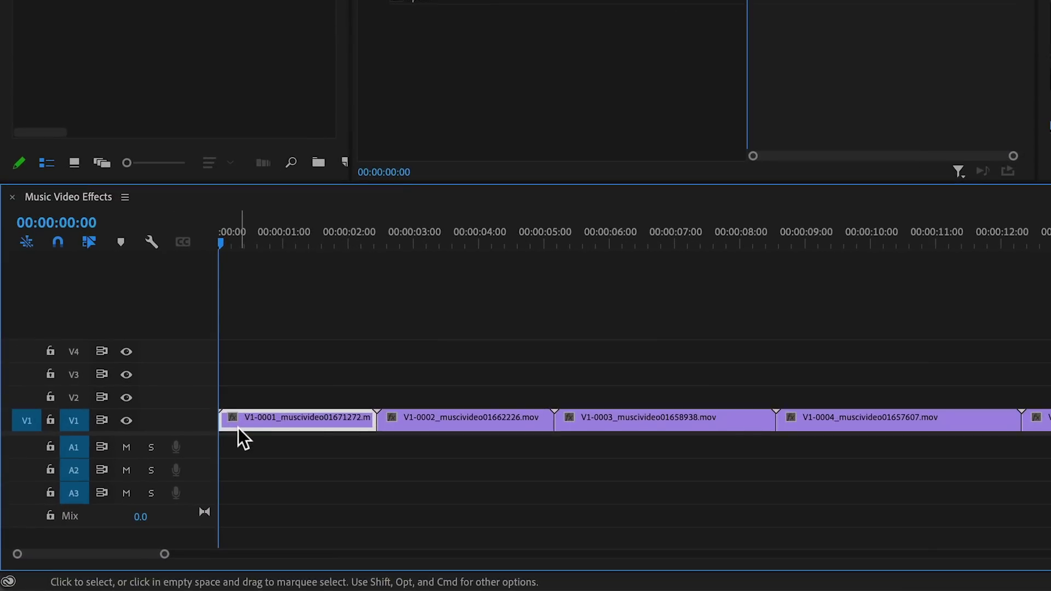
right_click(241, 428)
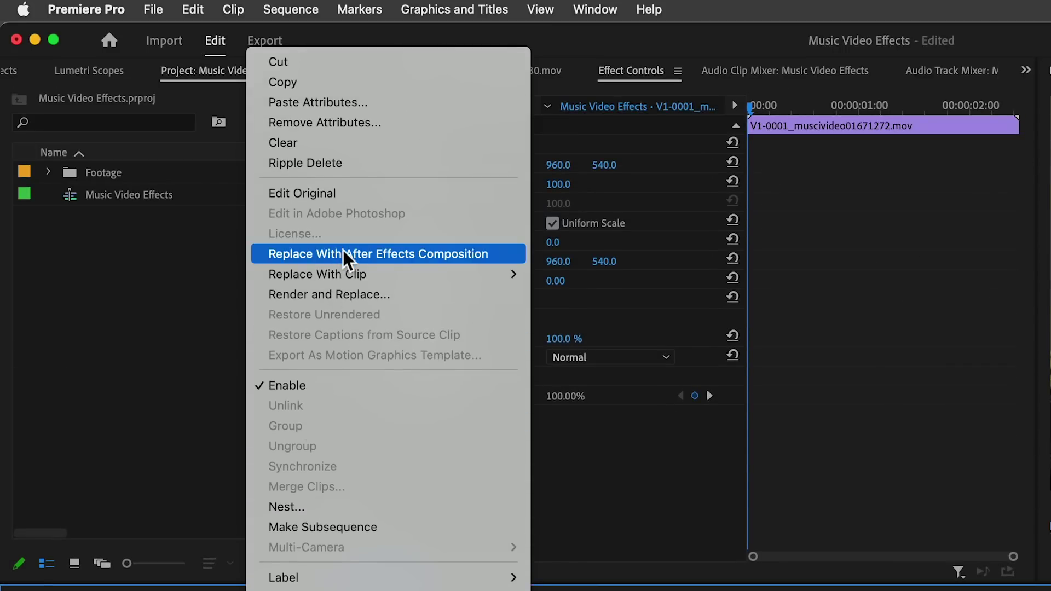
click(343, 251)
text(Music Video VFX.aep)
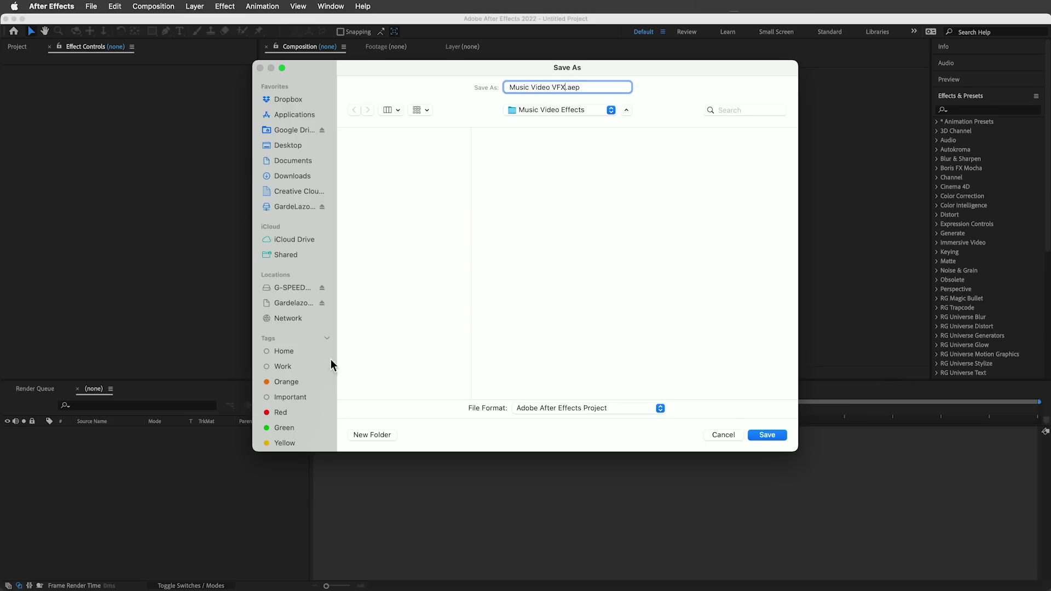
click(766, 435)
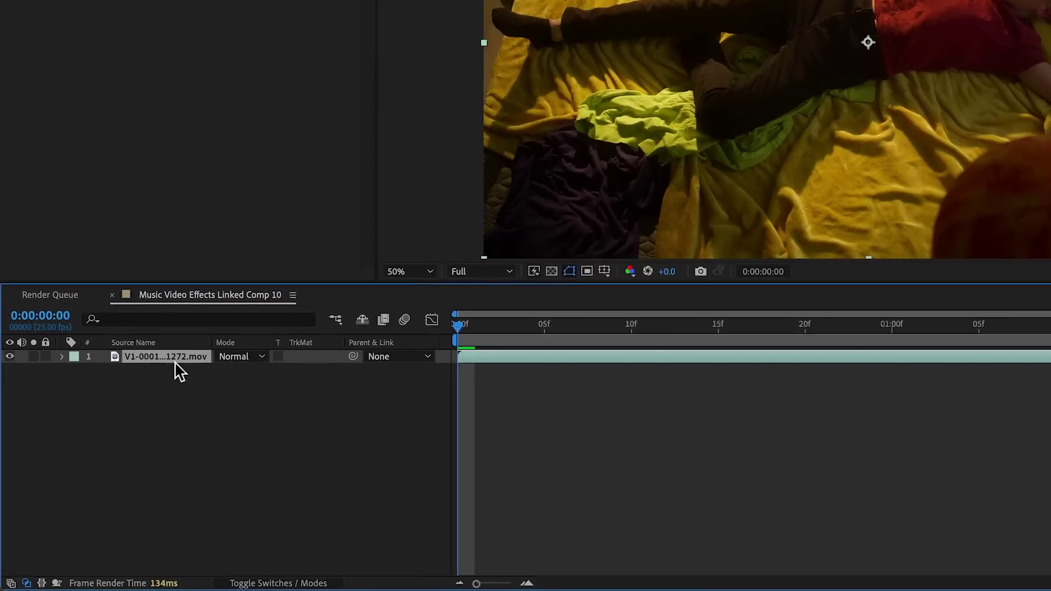
Duplicate the footage layer and draw an open Pen mask along the man's upper outline from his foot to his raised arm
key(super+d)
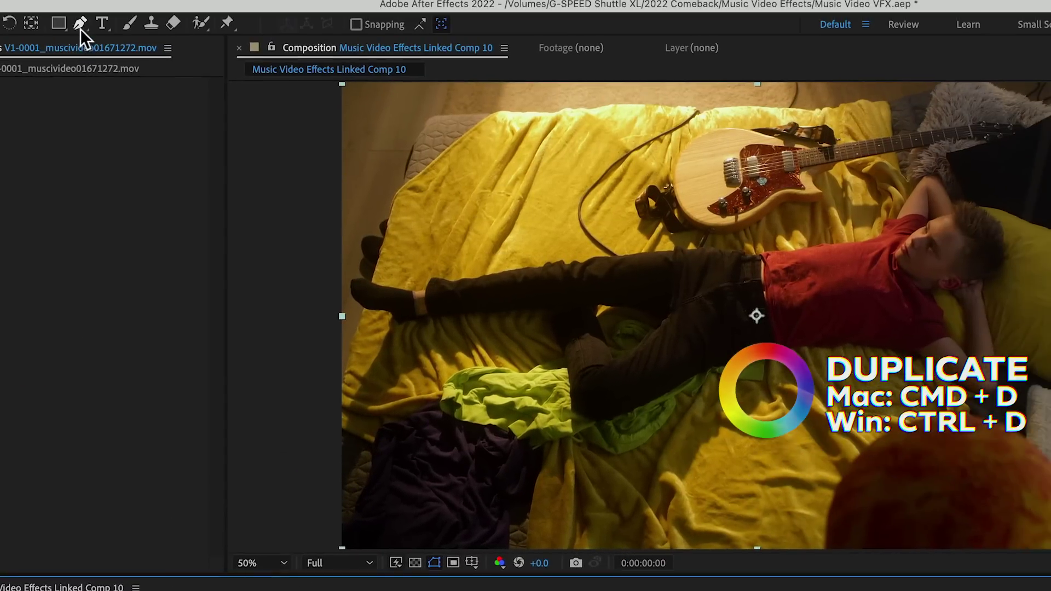
click(81, 24)
click(367, 282)
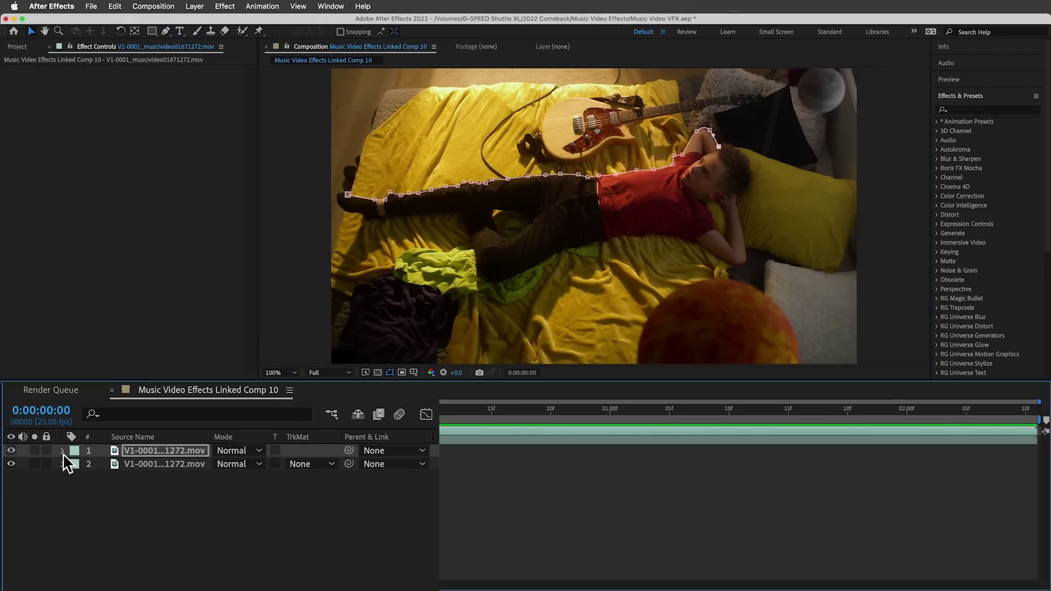
Keyframe the Mask Path of Mask 1 at several frames, realigning its points to follow the man's outline through the shot
click(42, 431)
click(74, 465)
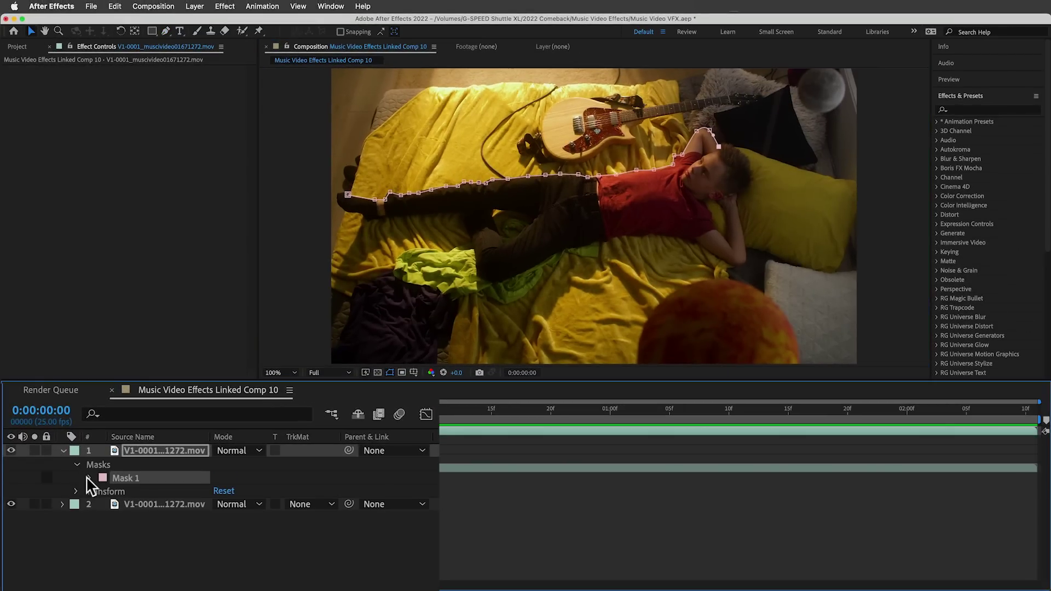
click(88, 478)
click(115, 491)
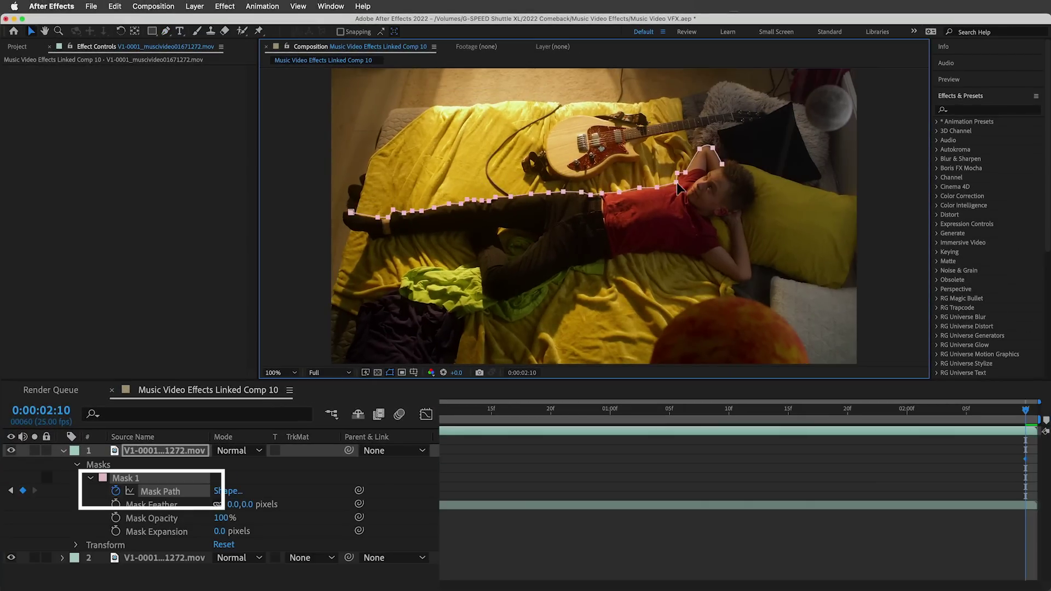
click(341, 221)
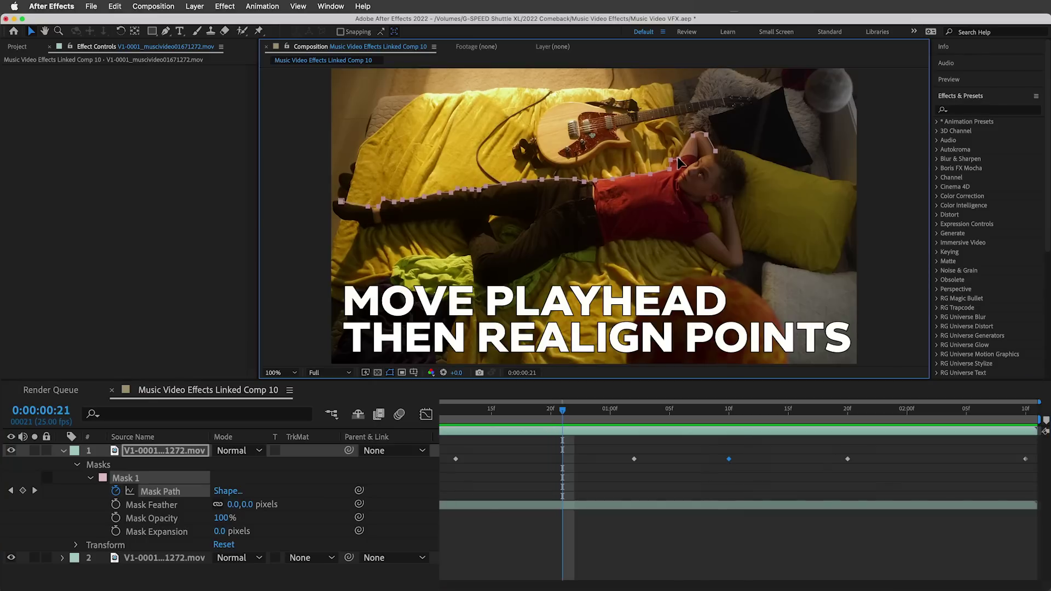
drag(679, 162, 680, 164)
key(space)
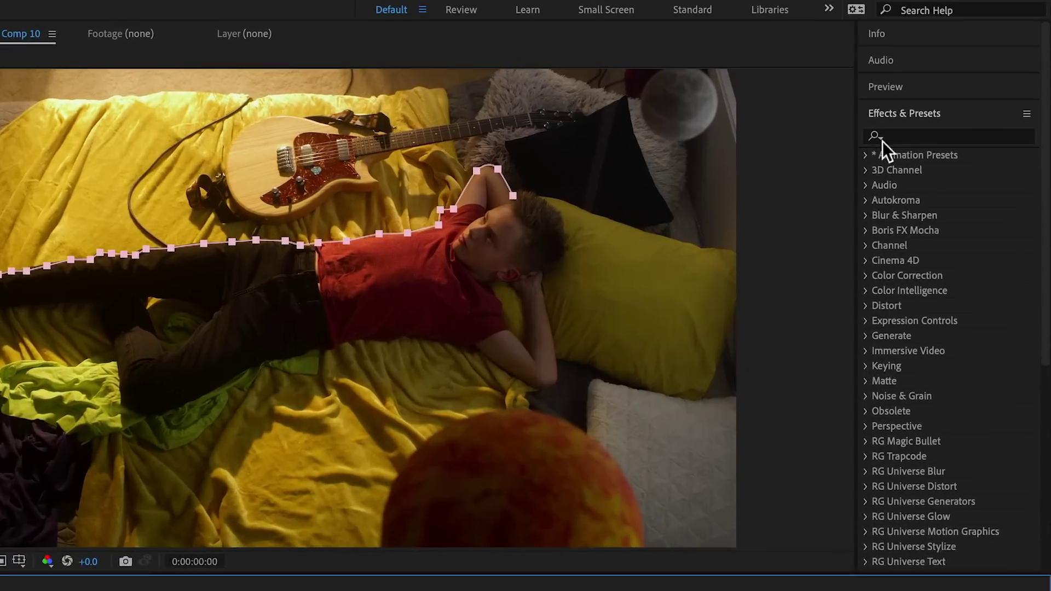
Find the Video Copilot Saber effect and apply it to the masked top layer
click(881, 136)
text(saber)
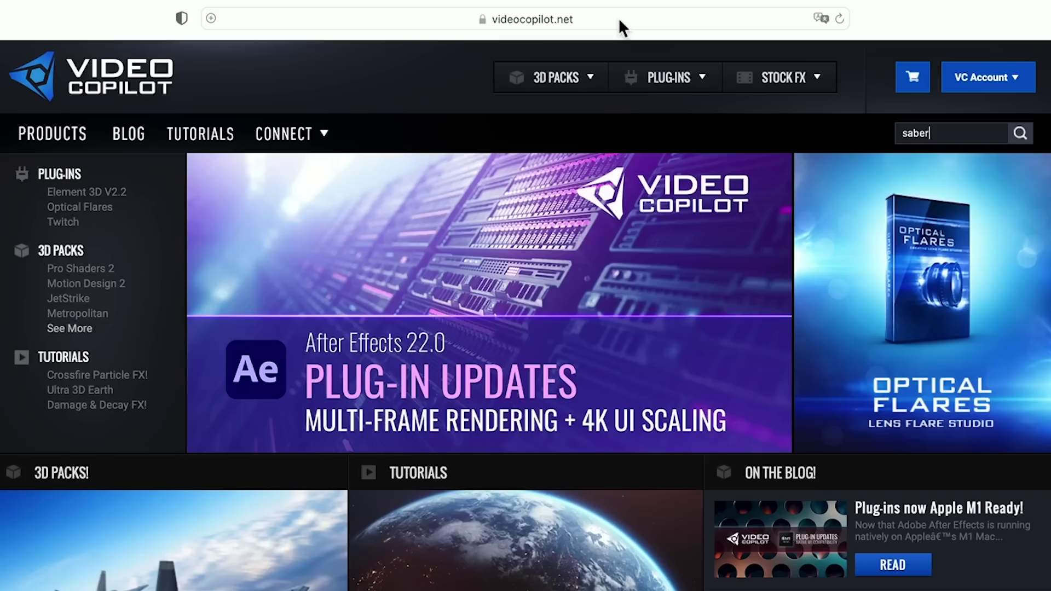
click(525, 375)
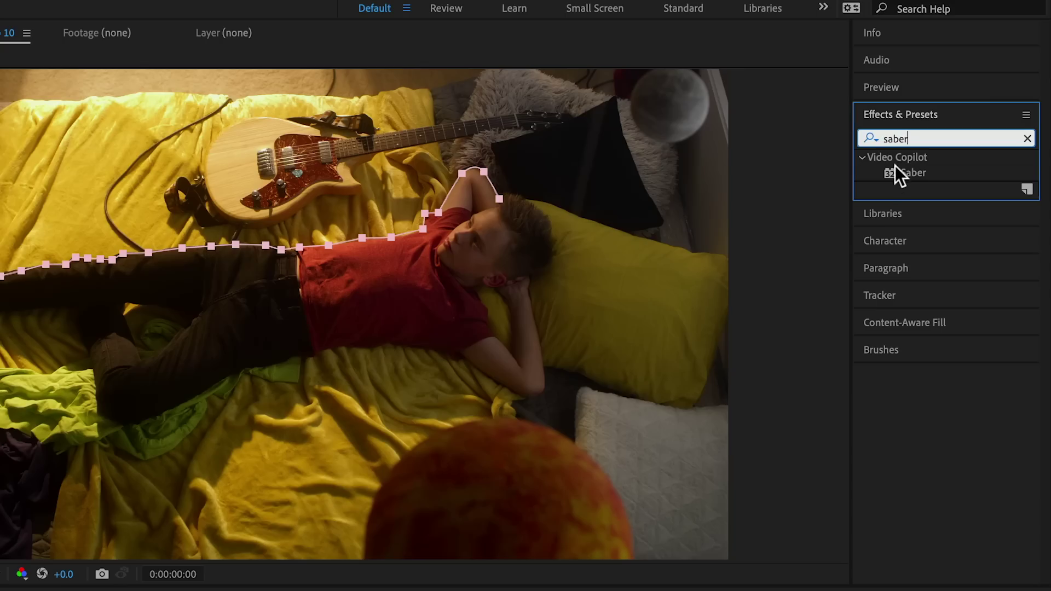
drag(893, 173, 129, 437)
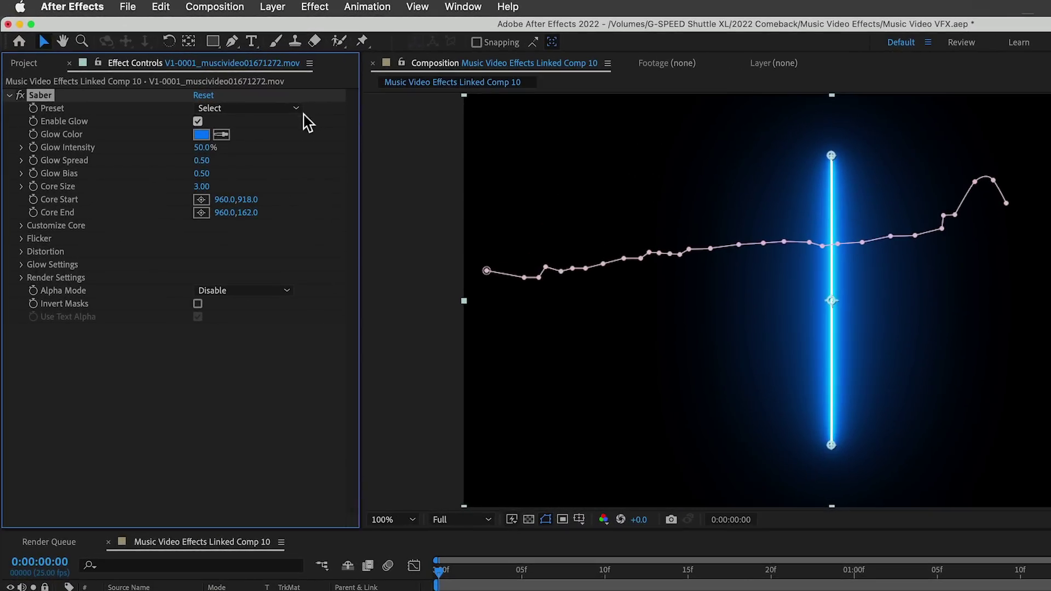
Set the Saber preset to Neon and change its glow color to cyan blue
click(297, 112)
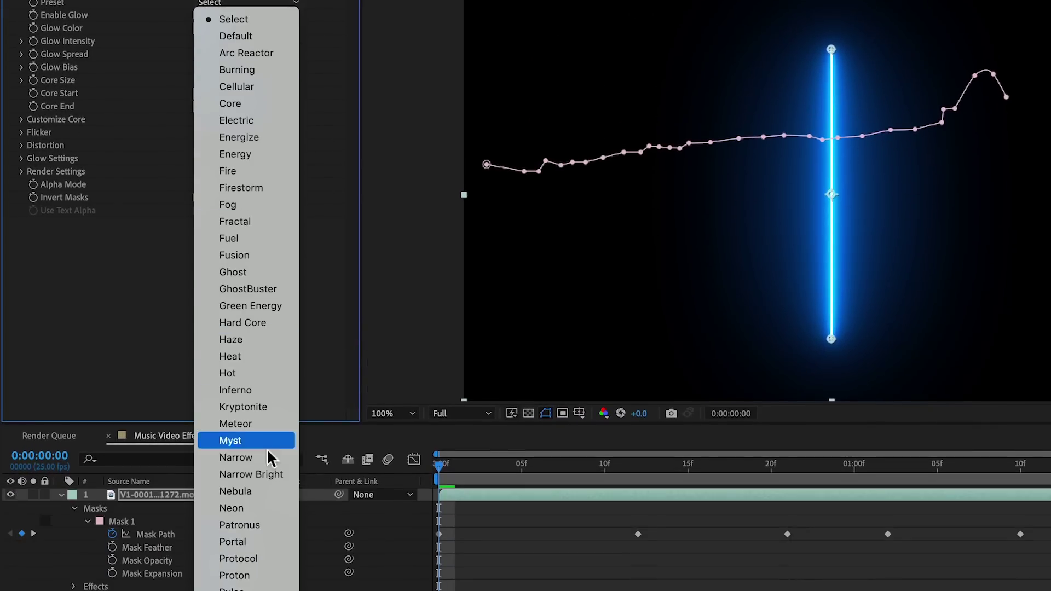
click(261, 506)
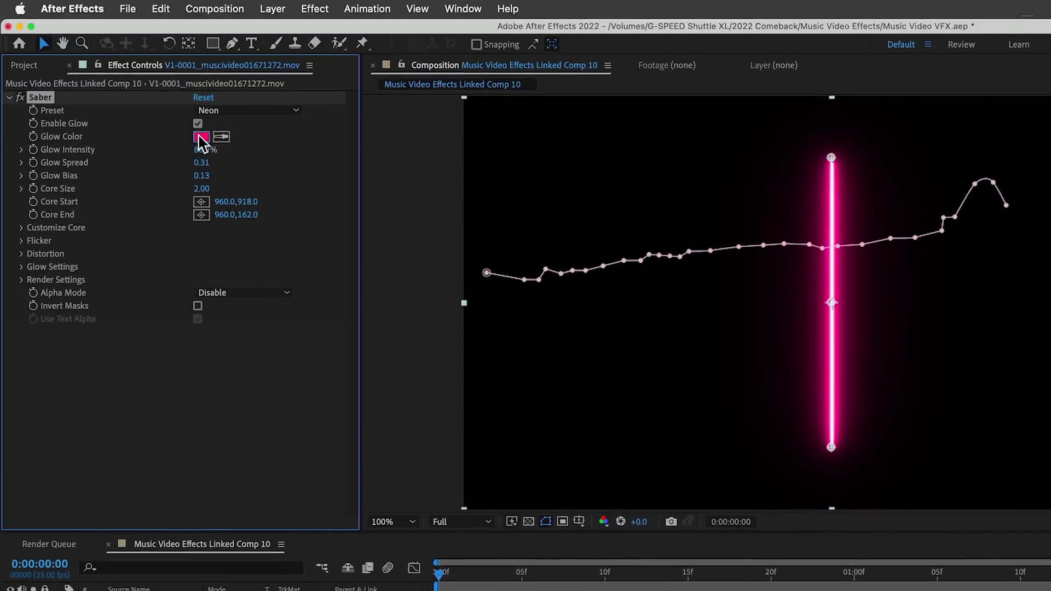
click(201, 28)
drag(766, 420, 768, 426)
click(888, 339)
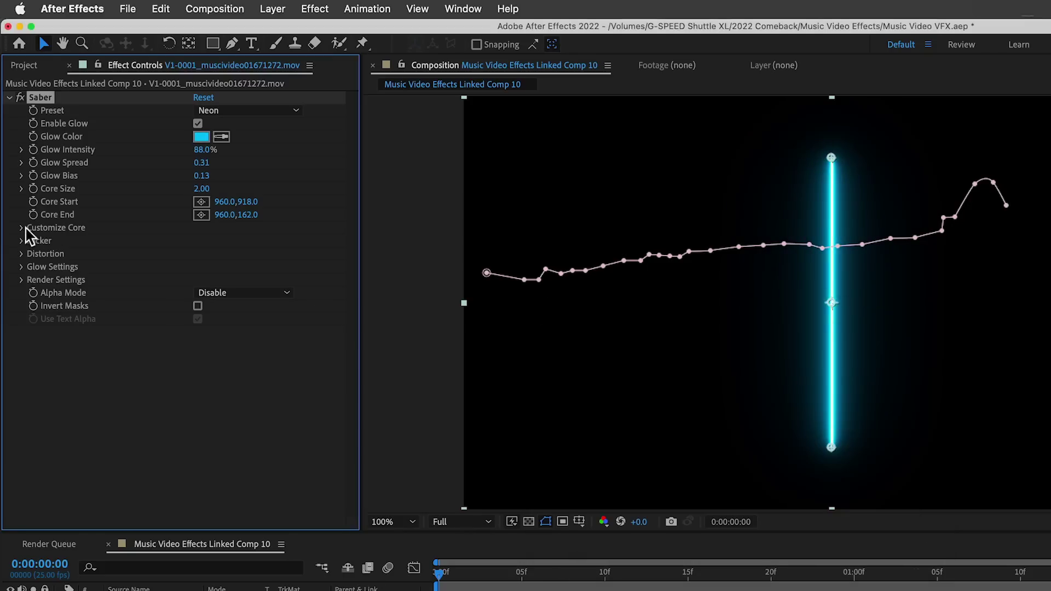
Set Saber's core type to Layer Masks and the top layer's blending mode to Screen
click(22, 228)
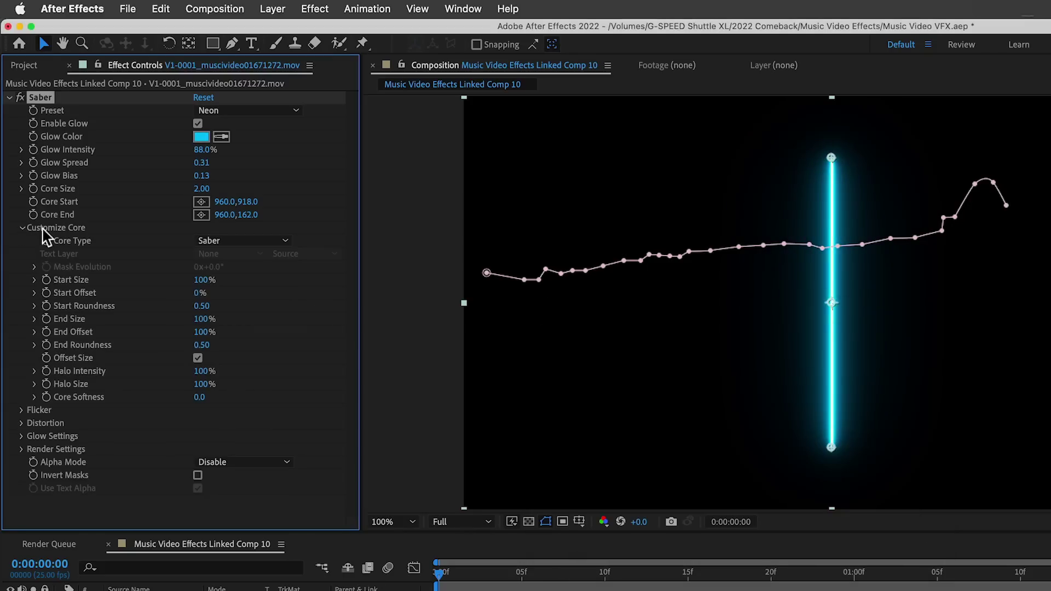
click(285, 241)
click(268, 275)
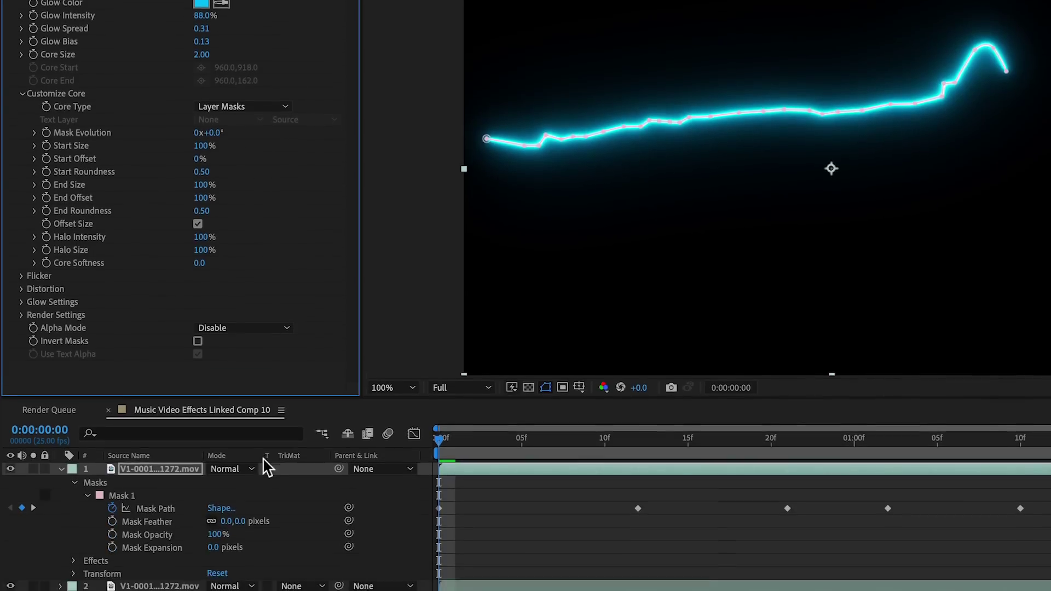
click(262, 469)
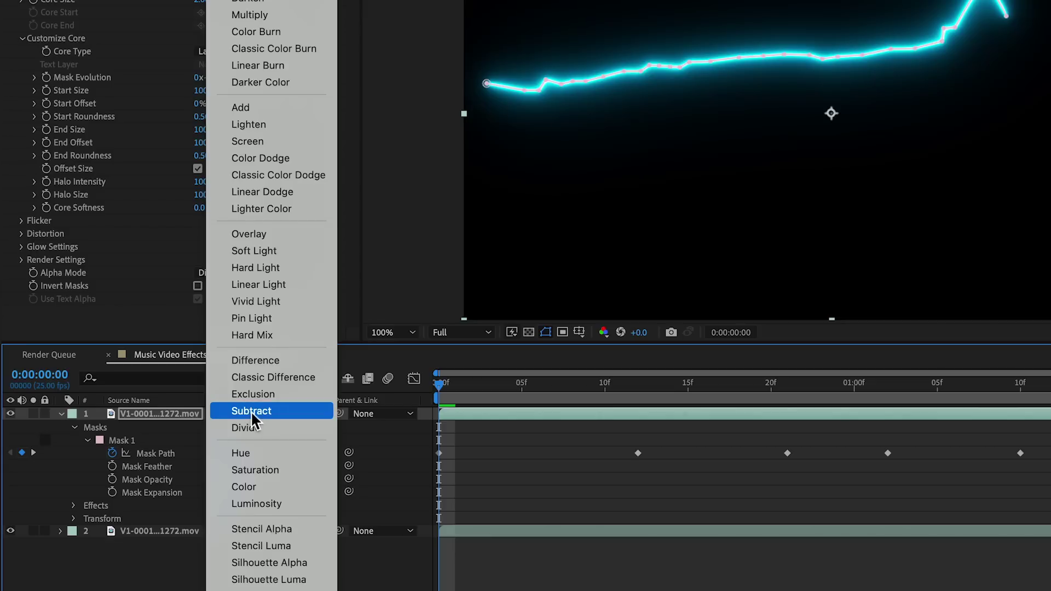
click(274, 142)
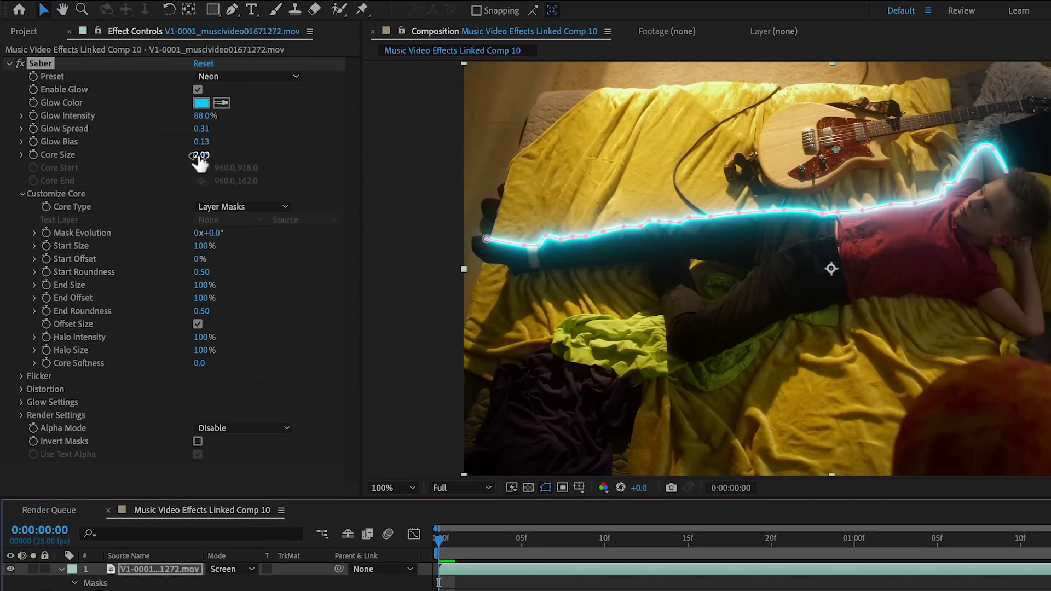
Set Saber's core size to 2.50 and its glow intensity to 95%
click(200, 1)
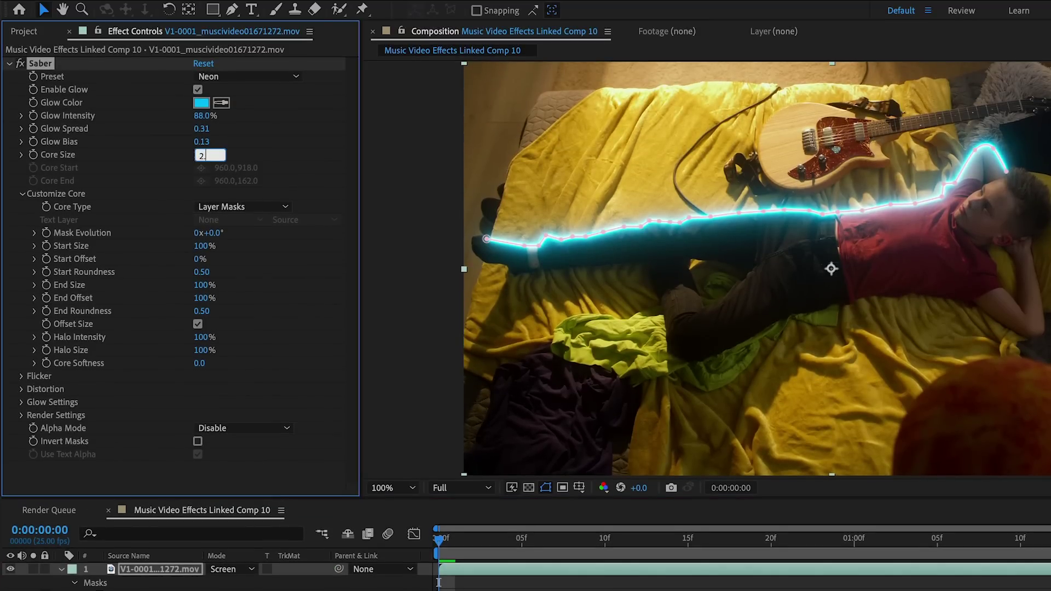
key(Return)
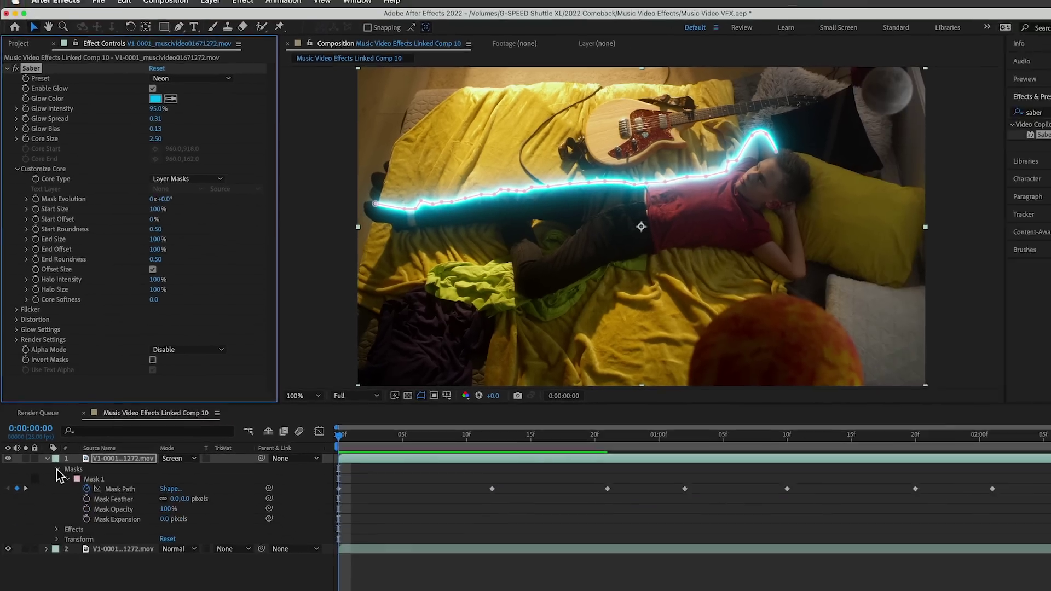
Keyframe Saber's End Offset on the top layer from 0% at the first frame to 100% at 0:00:02:00
click(75, 583)
click(57, 449)
click(89, 394)
scroll(110, 452, down, 3)
click(115, 463)
scroll(116, 462, down, 4)
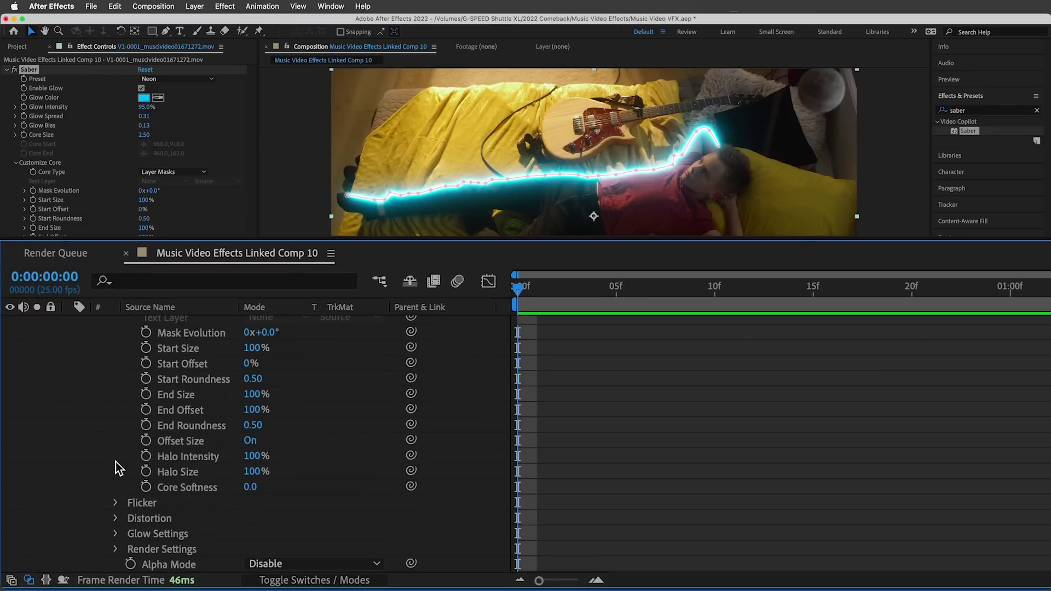
click(145, 409)
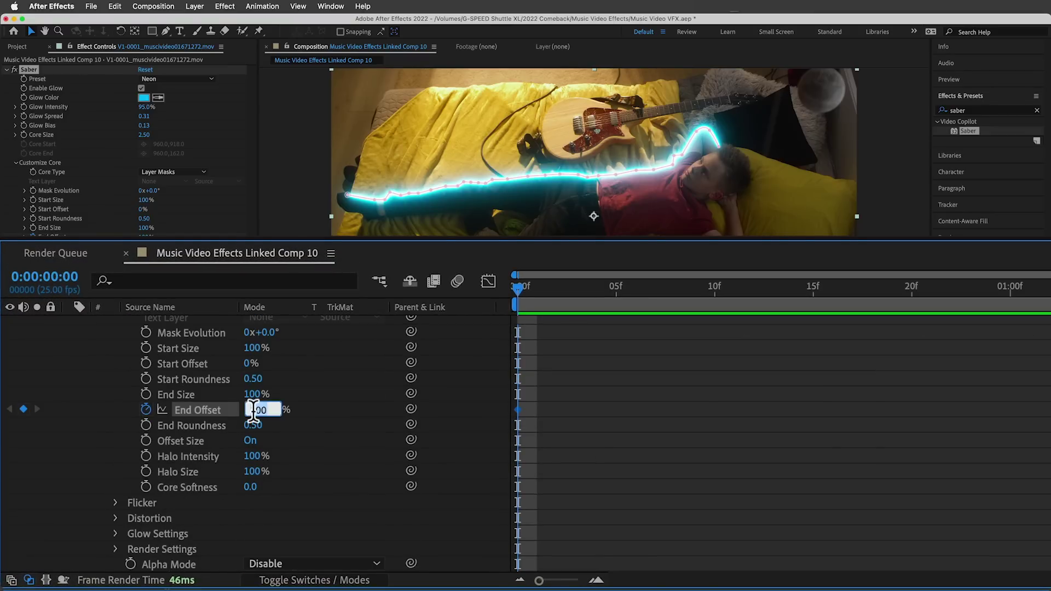
text(0)
key(Return)
mouse_move(886, 411)
mouse_down()
mouse_move(891, 422)
mouse_move(904, 418)
mouse_up()
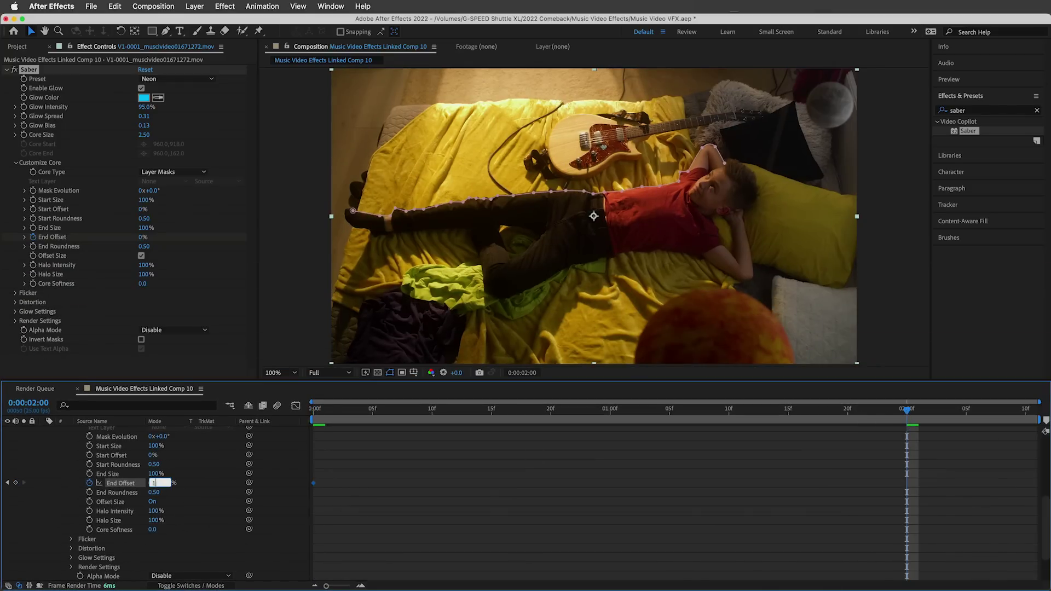
Play the composition from the start to check how the neon line grows along the body
click(309, 410)
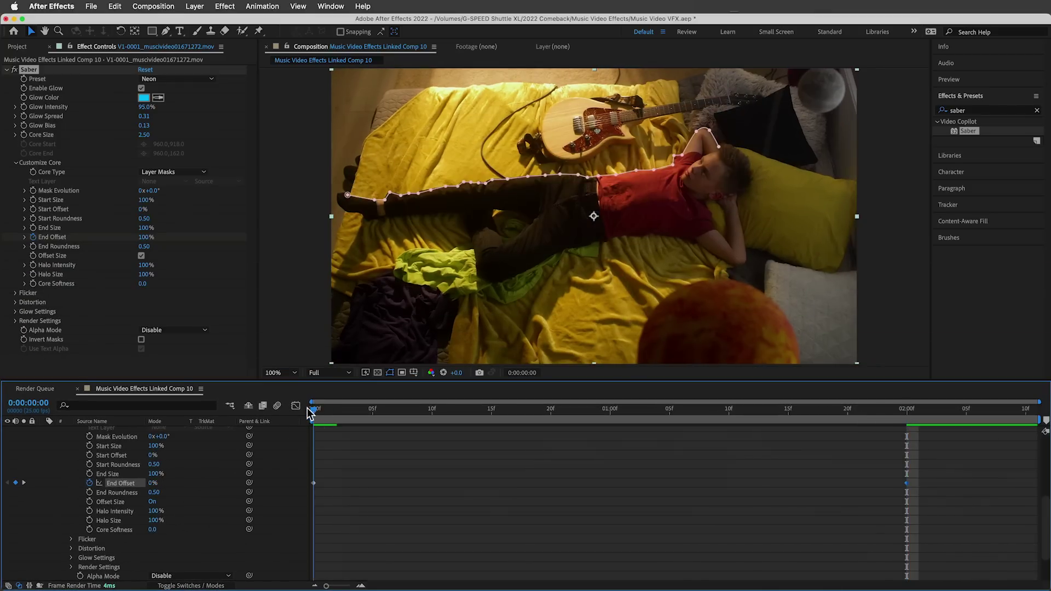
key(space)
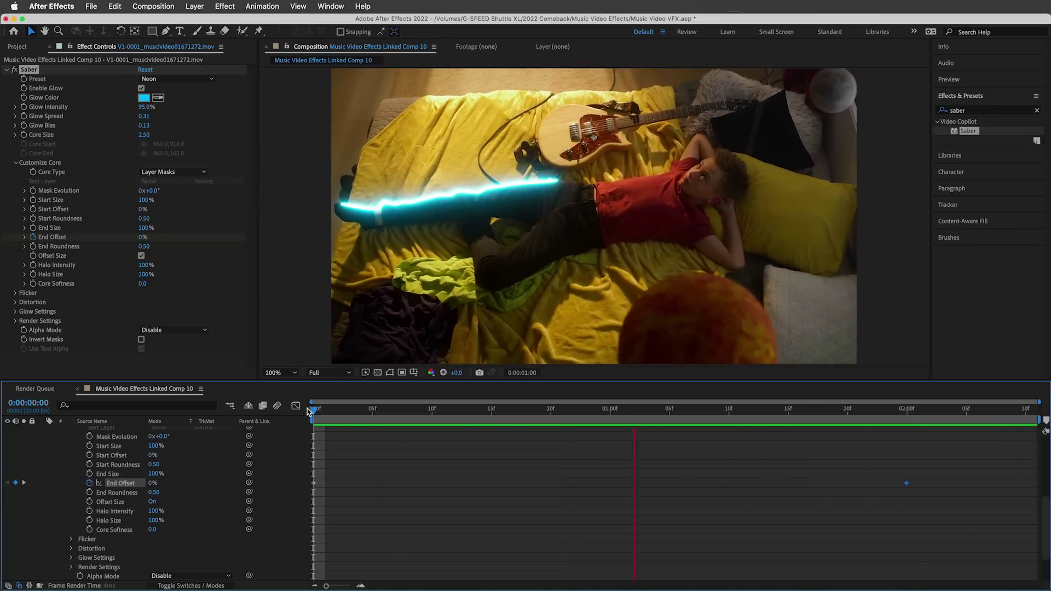
key(space)
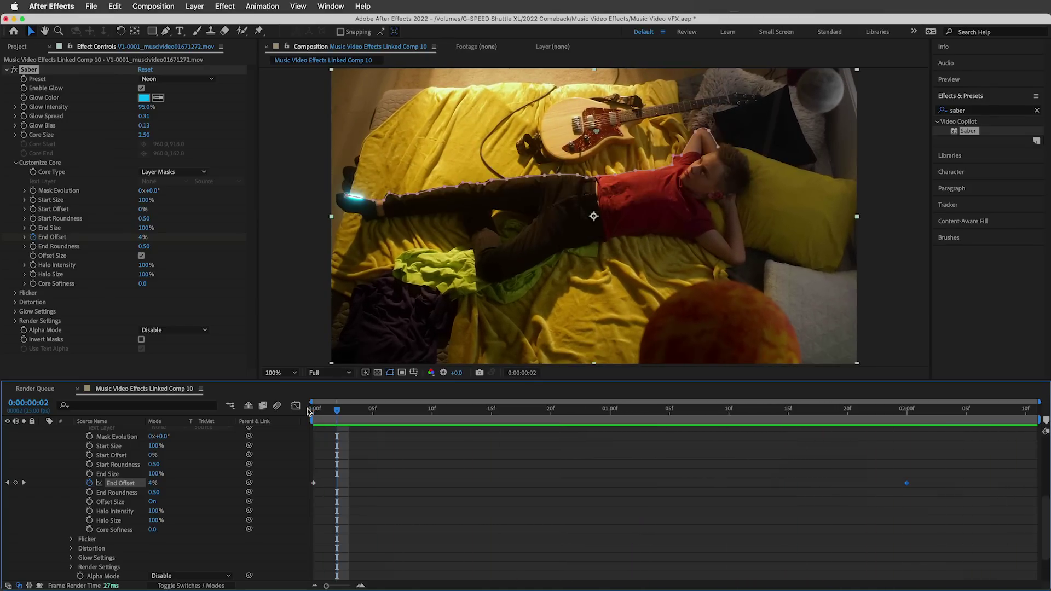
Keyframe Saber's Start Offset from 0% at frame 9 to 100% at 0:00:02:10 and preview the animation from the start
drag(315, 415, 420, 412)
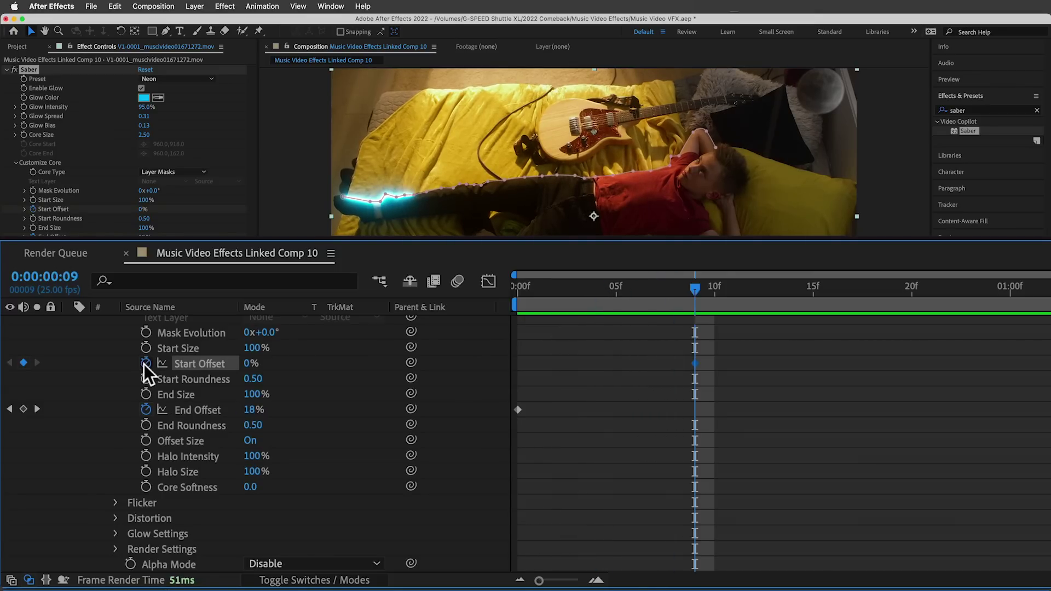
drag(694, 289, 1025, 412)
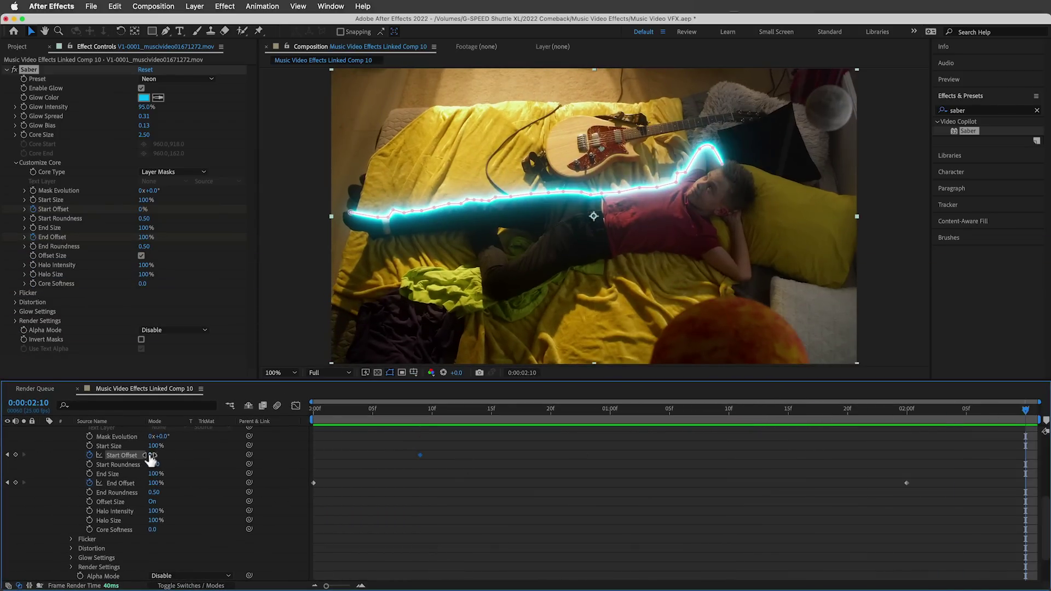
click(312, 409)
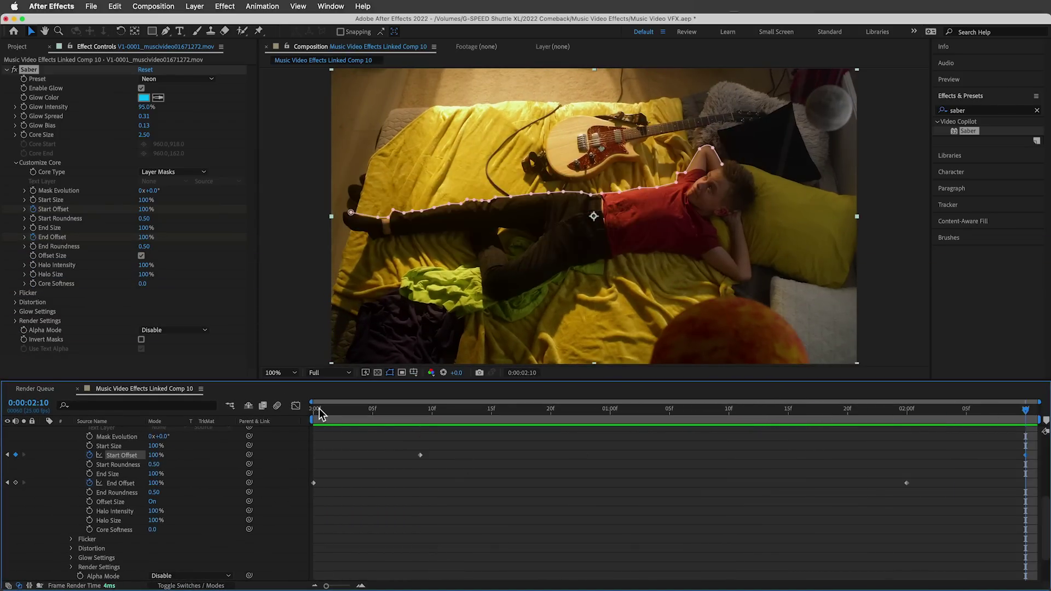
key(space)
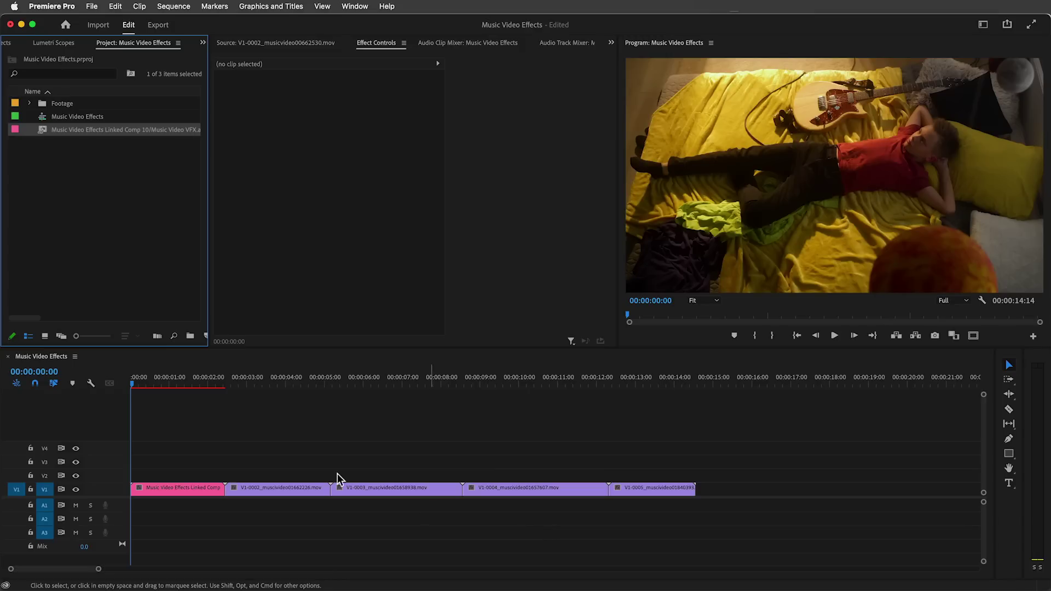
Switch to Premiere Pro and play the sequence from the start to review the linked composition
key(space)
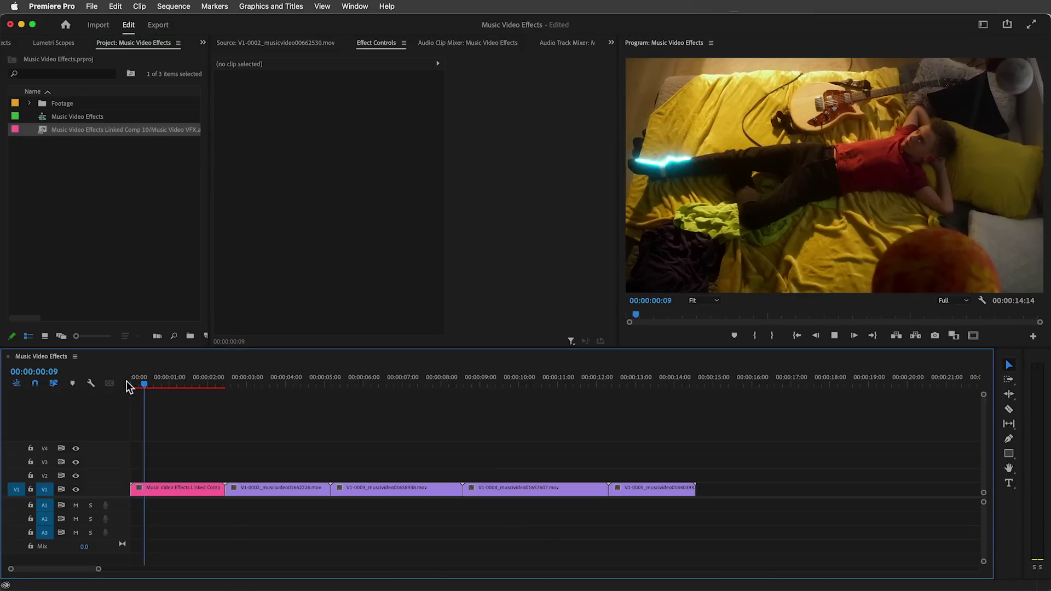
key(space)
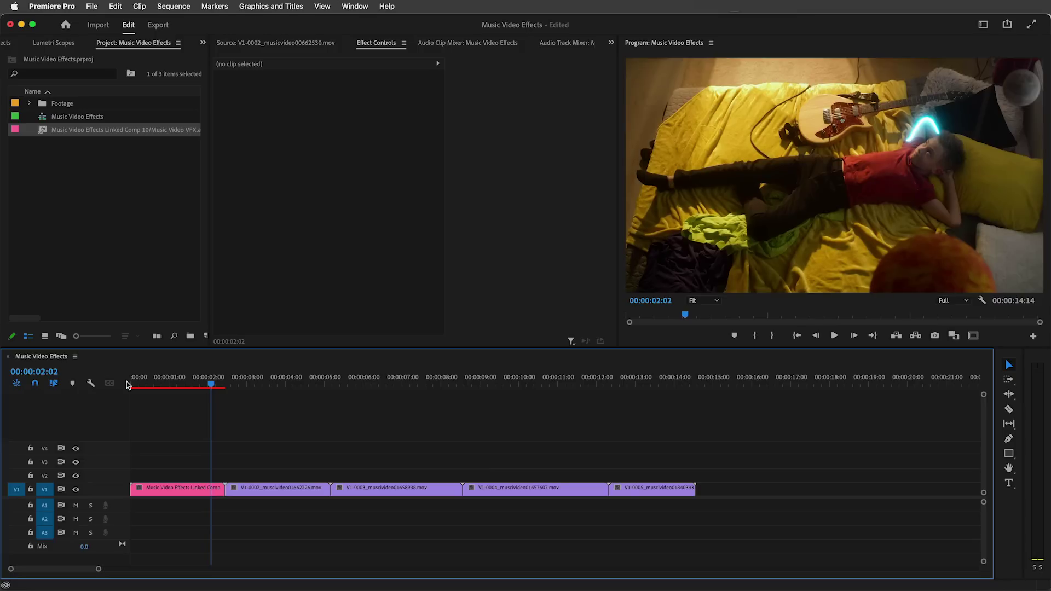
click(130, 385)
key(space)
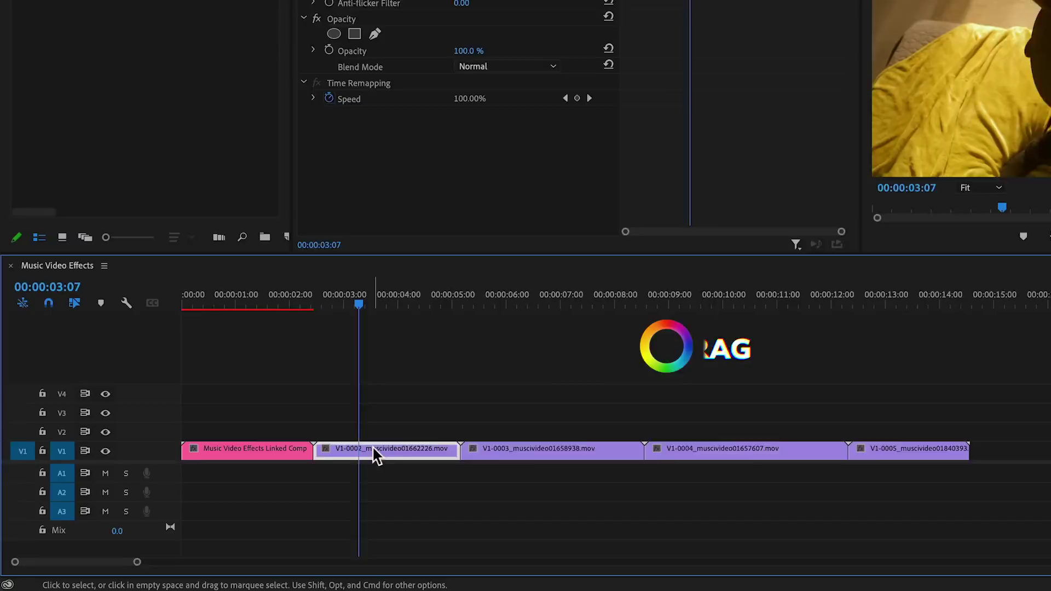
Duplicate clip V1-0002 onto V2, set the copy's opacity to 50%, and keyframe its Scale from 100 at 00:00:03:20 to 125 at 00:00:04:09
drag(417, 430, 417, 413)
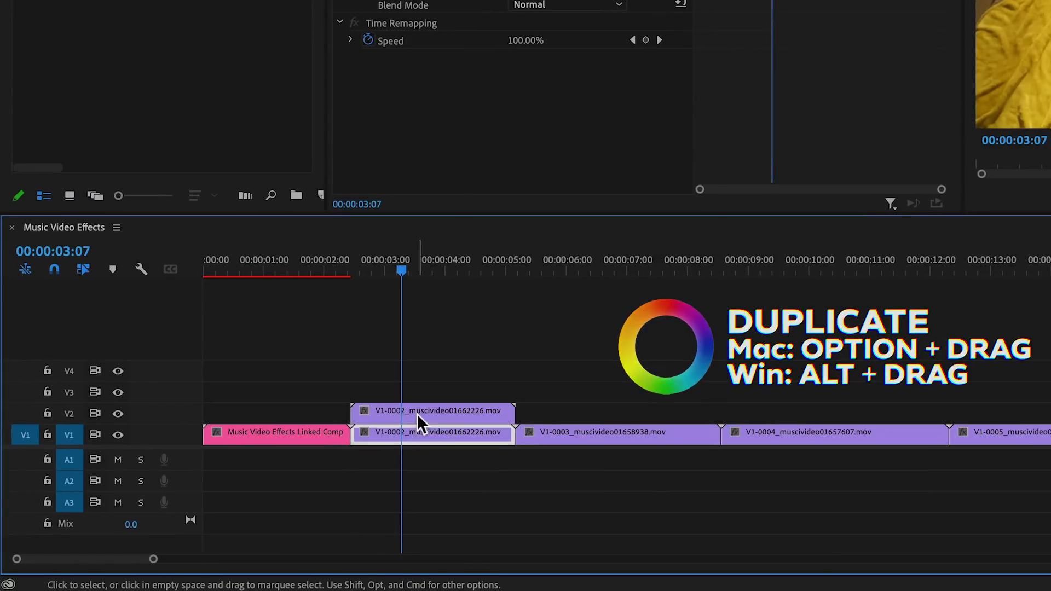
click(322, 164)
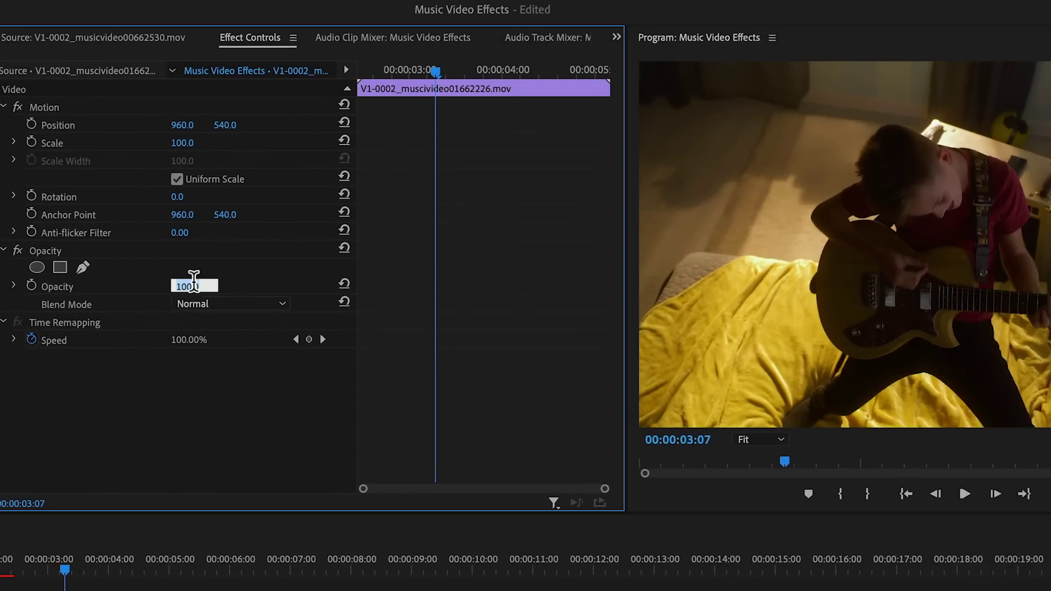
drag(435, 70, 537, 69)
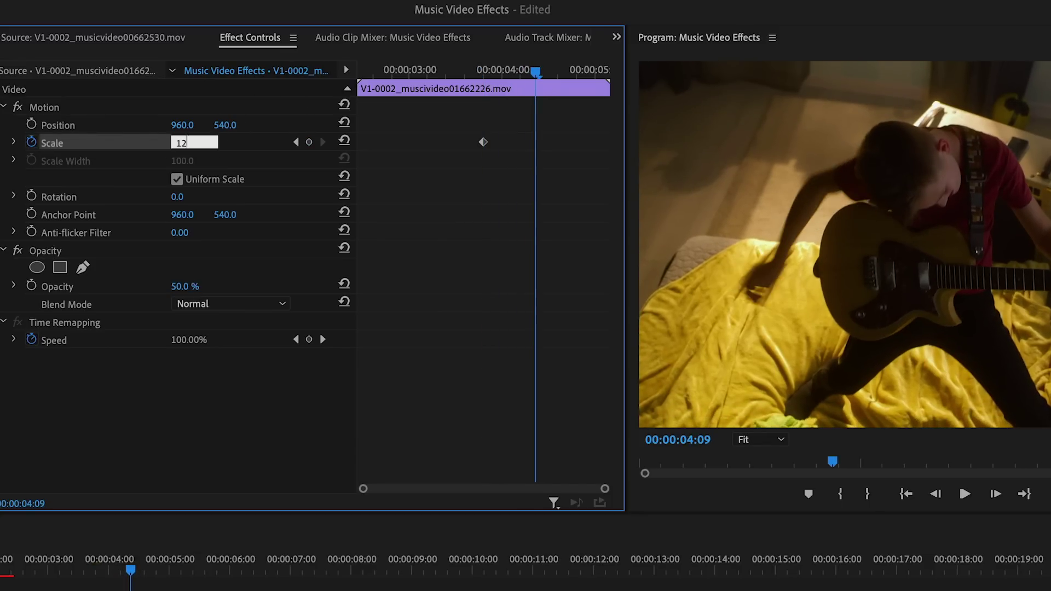
key(Return)
Apply the Directional Blur effect to the V2 copy and set its Direction to 16°
click(17, 36)
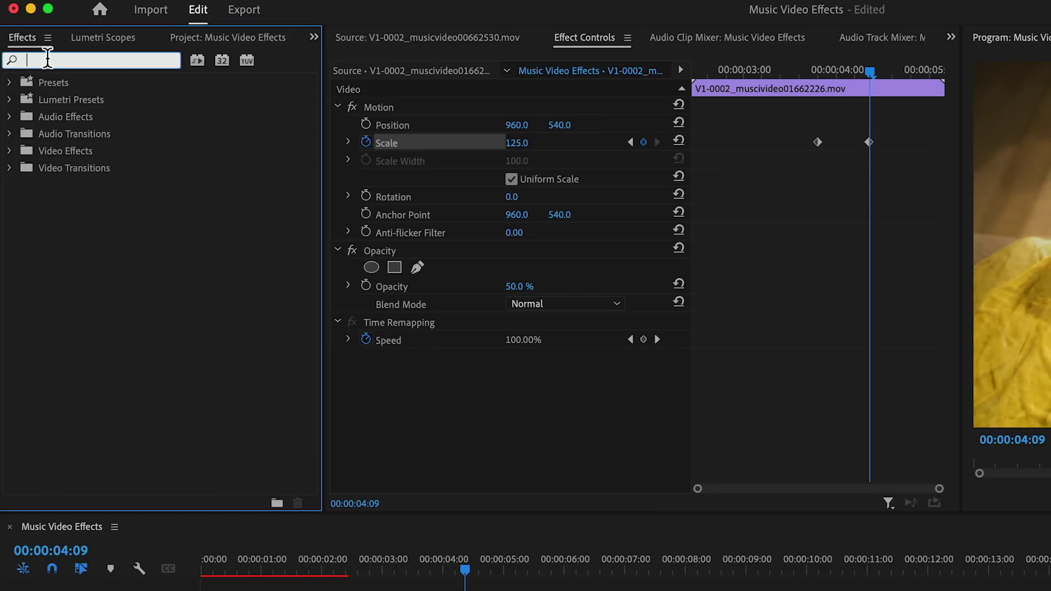
drag(82, 184, 443, 399)
click(516, 394)
text(16)
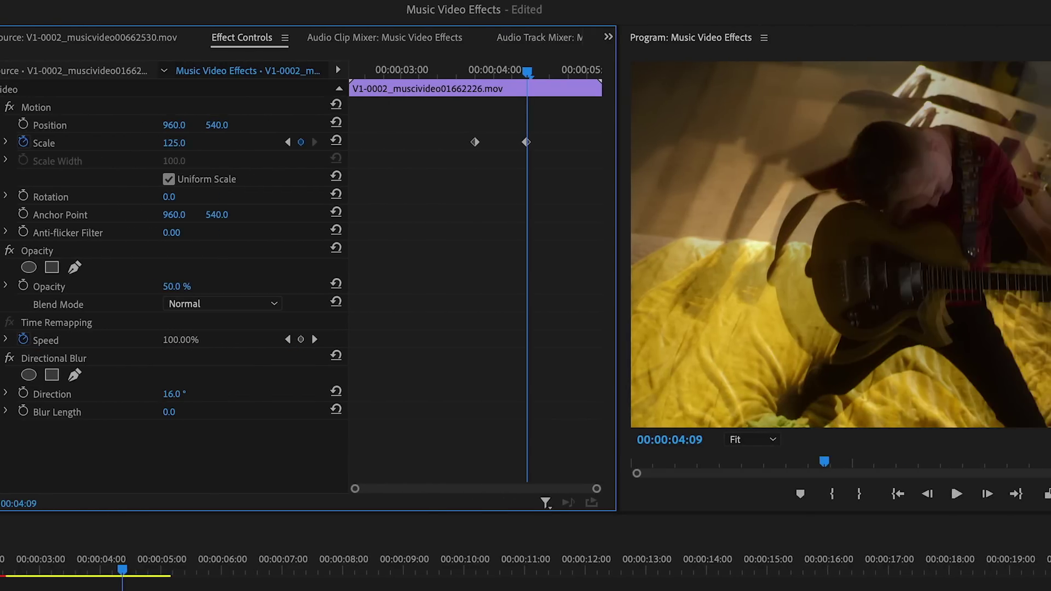
Keyframe the Directional Blur's Blur Length from 0 at 00:00:03:20 to 40 at 00:00:04:09
click(475, 71)
click(24, 411)
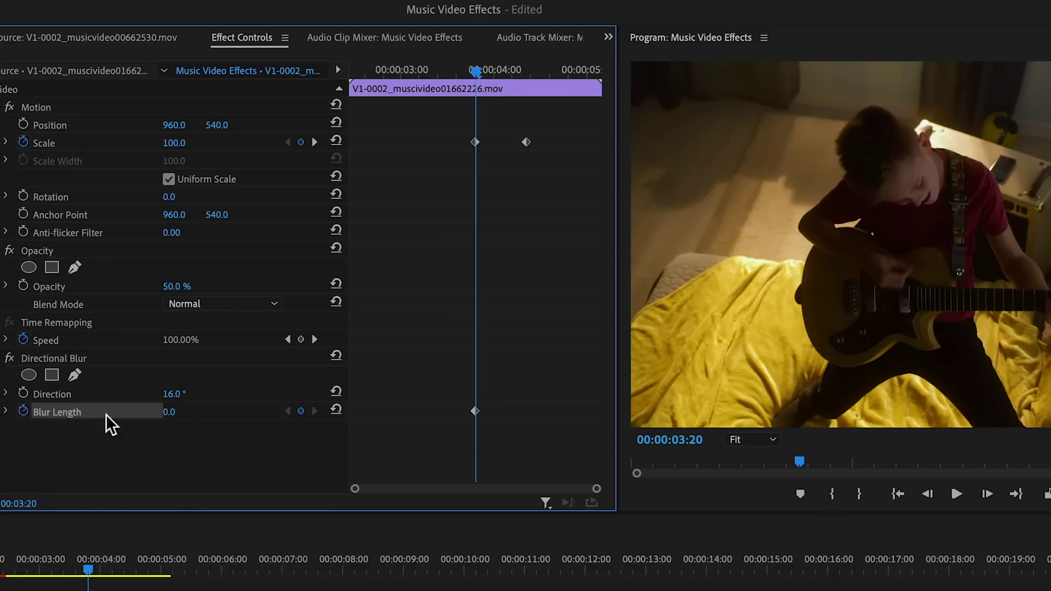
click(526, 71)
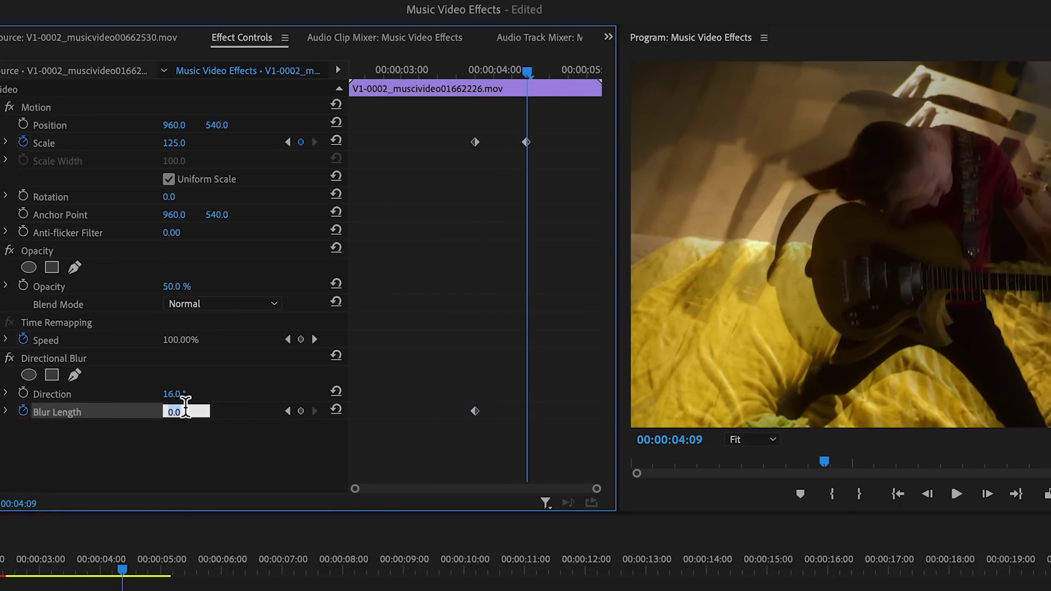
text(40)
key(Return)
Stack copies of the blurred clip on V3 and V4, shifting their Scale and Blur Length keyframes to start at 00:00:04:01 and 00:00:04:09
click(104, 579)
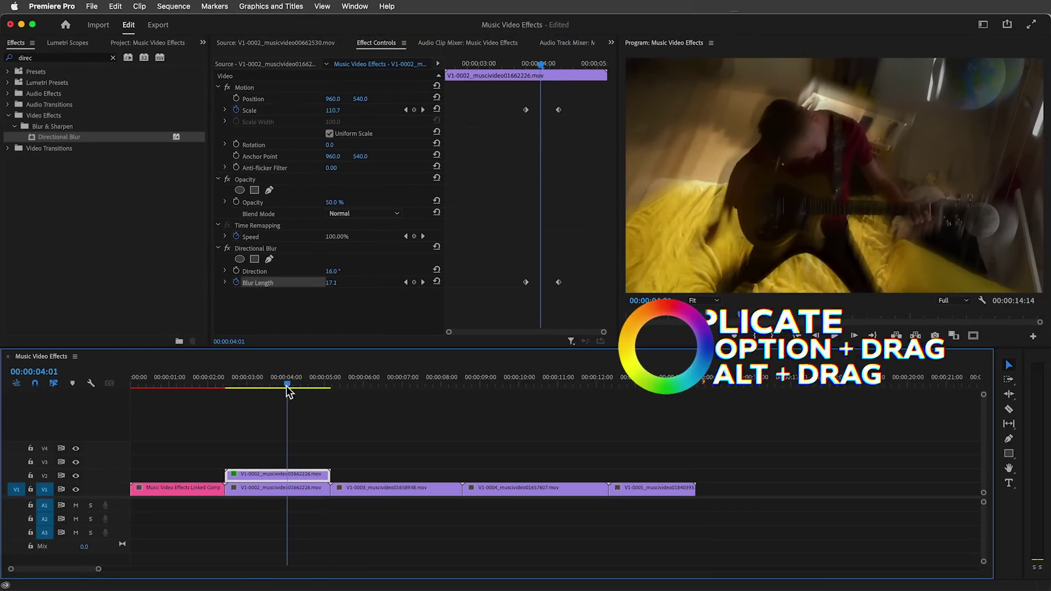
drag(279, 473, 274, 463)
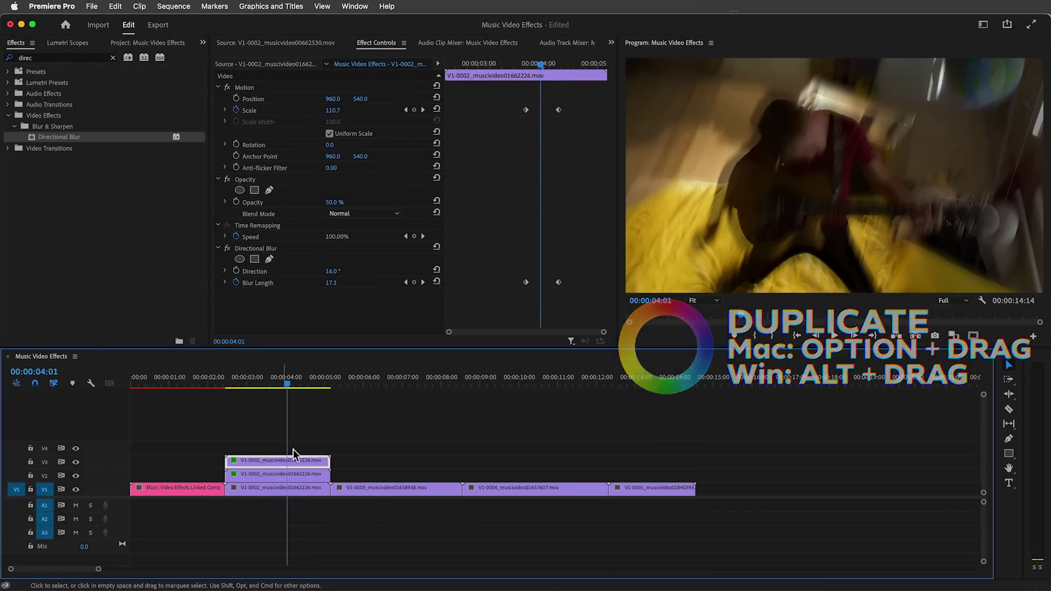
click(517, 105)
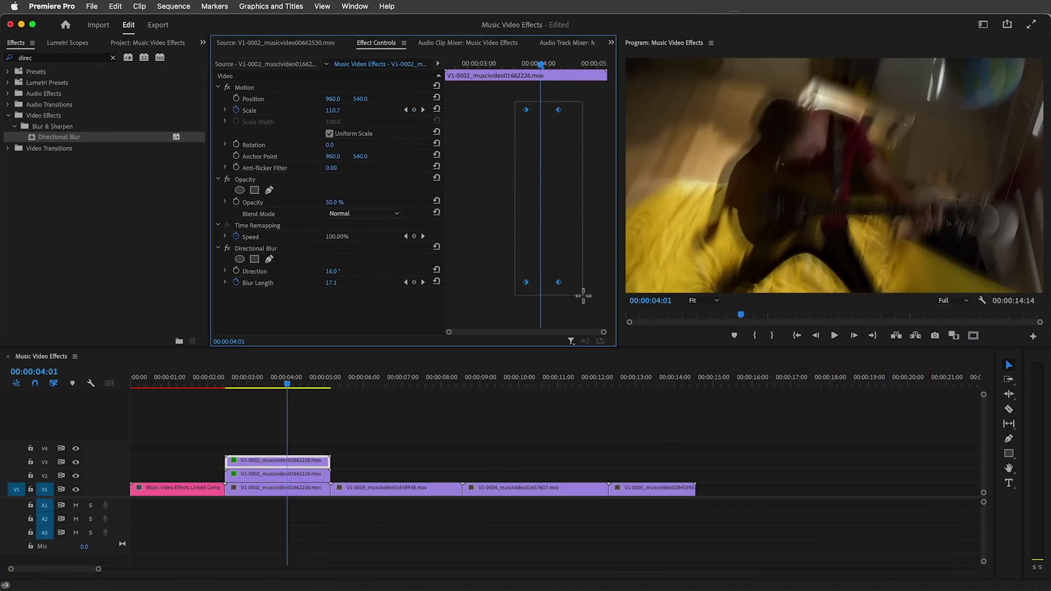
drag(526, 283, 541, 282)
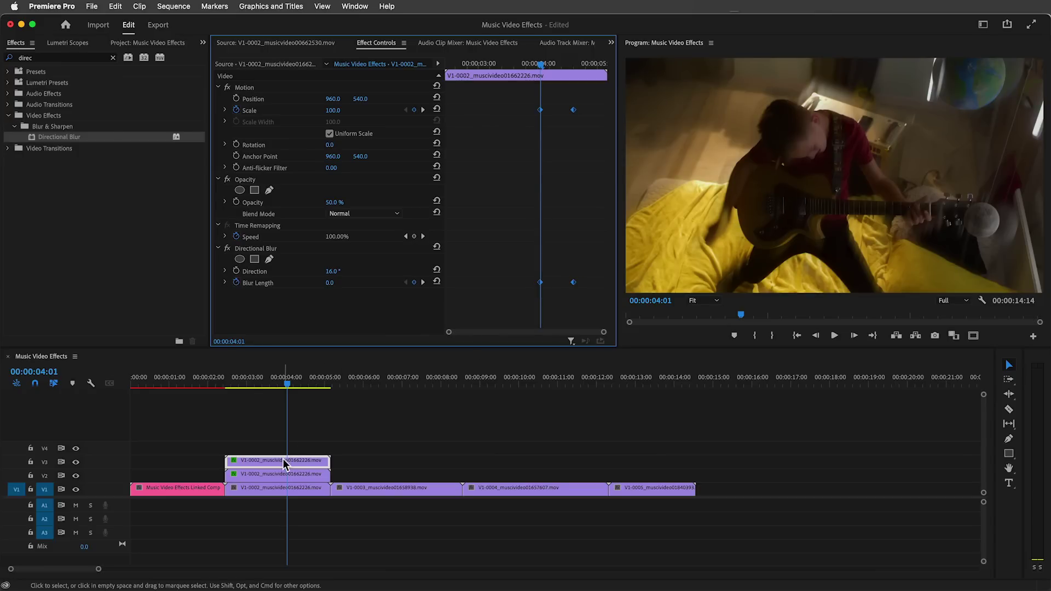
drag(285, 465, 281, 453)
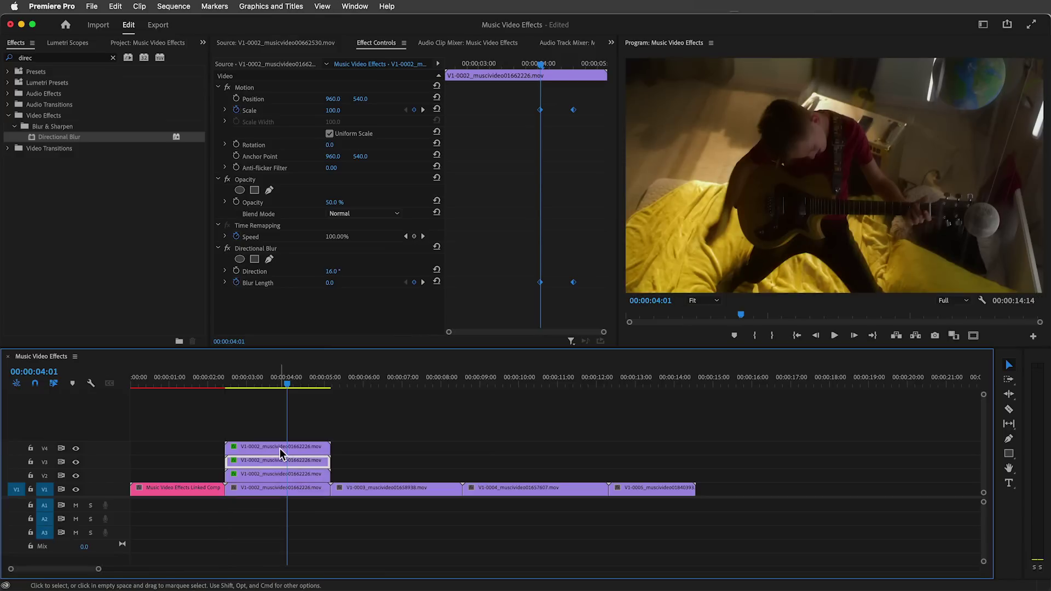
click(526, 99)
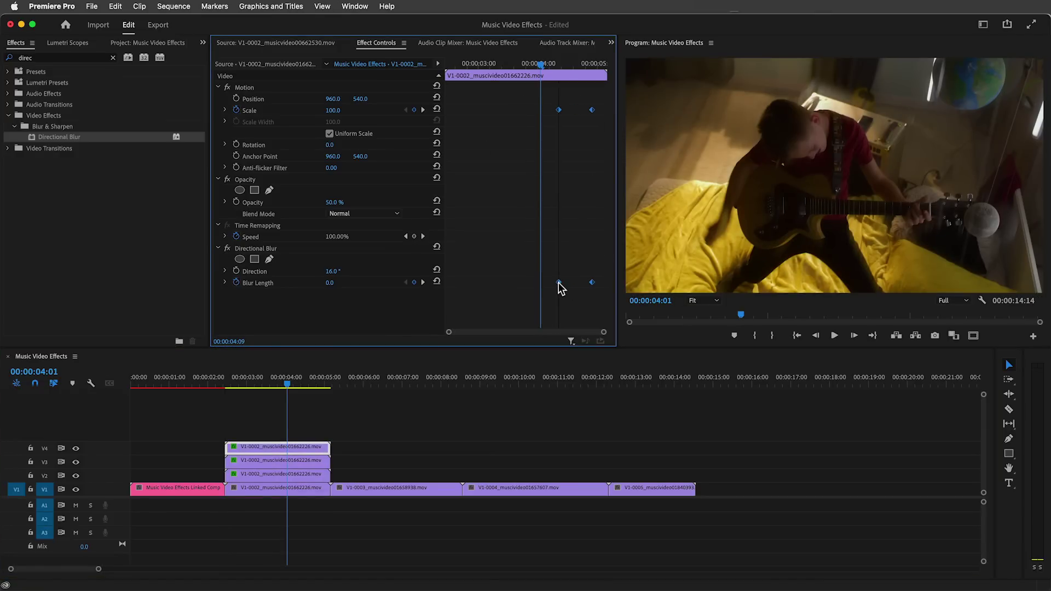
Play the stacked V1-0002 clips from their start to check the staggered zoom blur
click(232, 384)
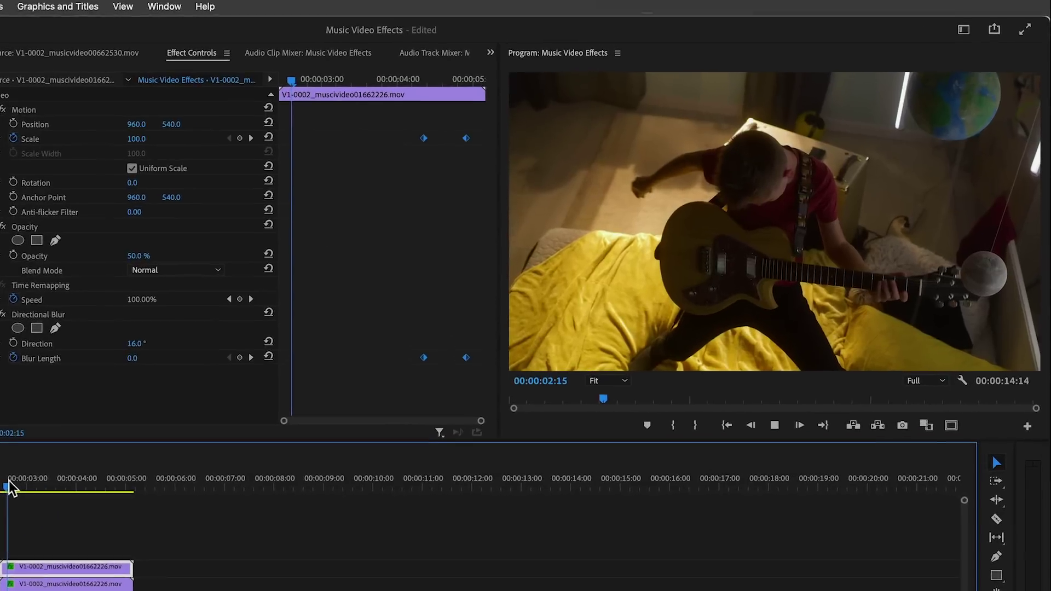
key(space)
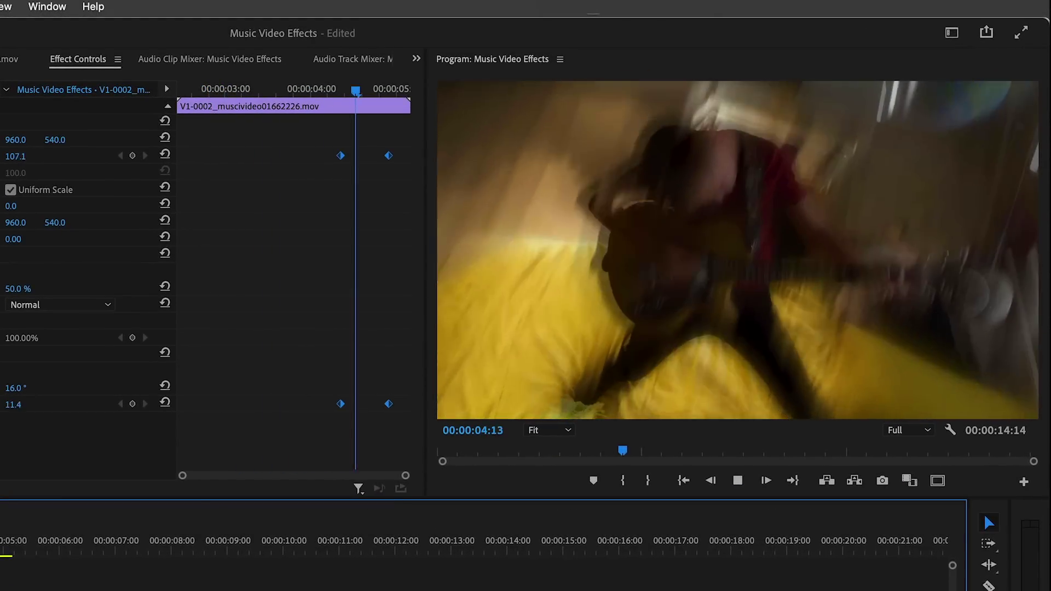
key(space)
Nest the four stacked V1-0002 clips into one sequence, keeping the default name
drag(85, 504, 131, 583)
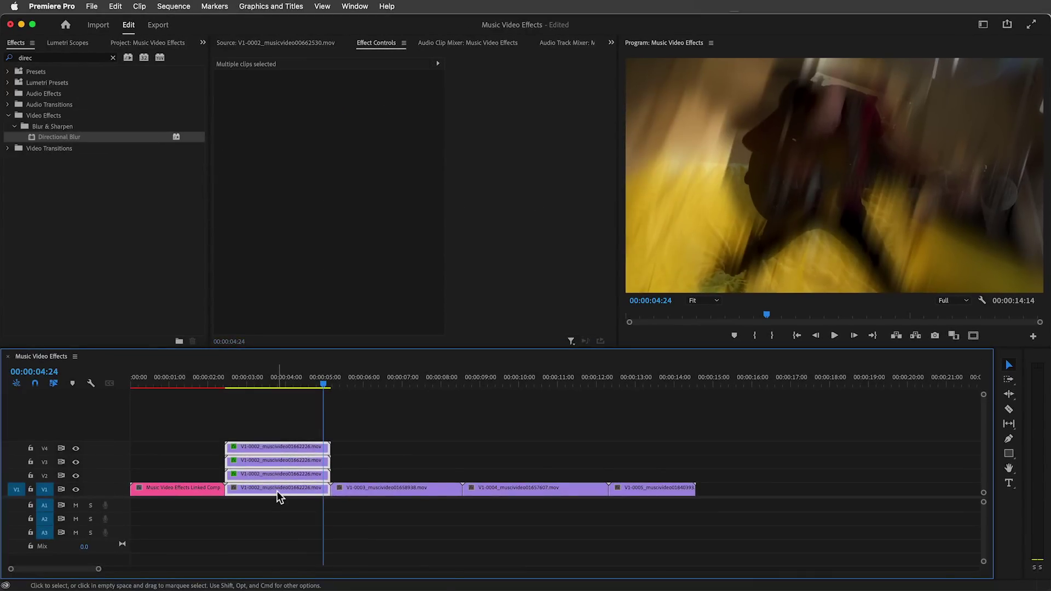
right_click(131, 583)
click(300, 322)
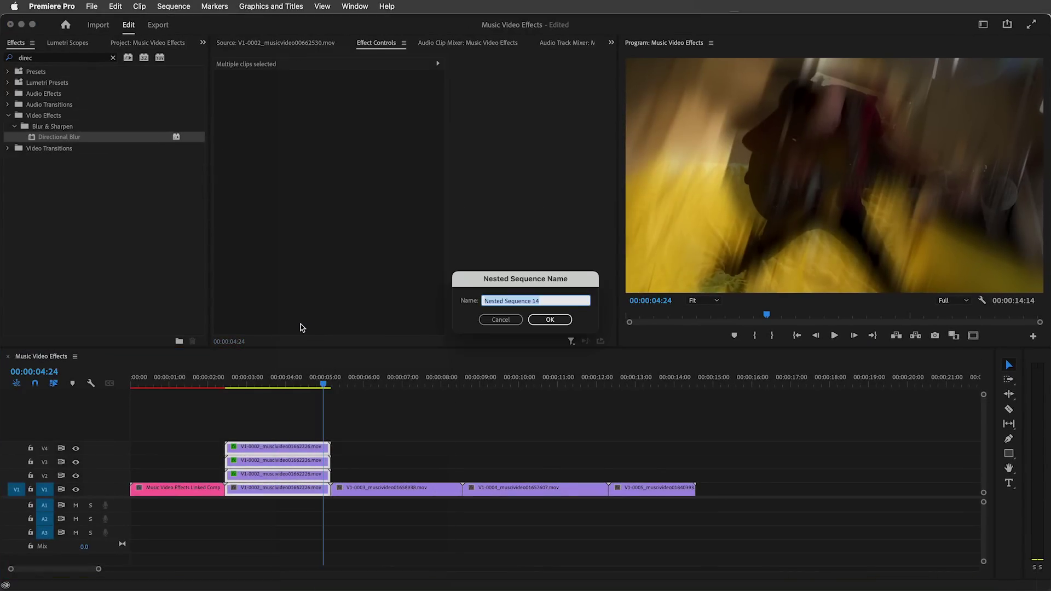
click(545, 322)
Keyframe the nested sequence's Scale from 100 near 00:00:03:21 up to a larger zoom at the clip's end, and preview the result
click(284, 490)
drag(495, 66, 529, 73)
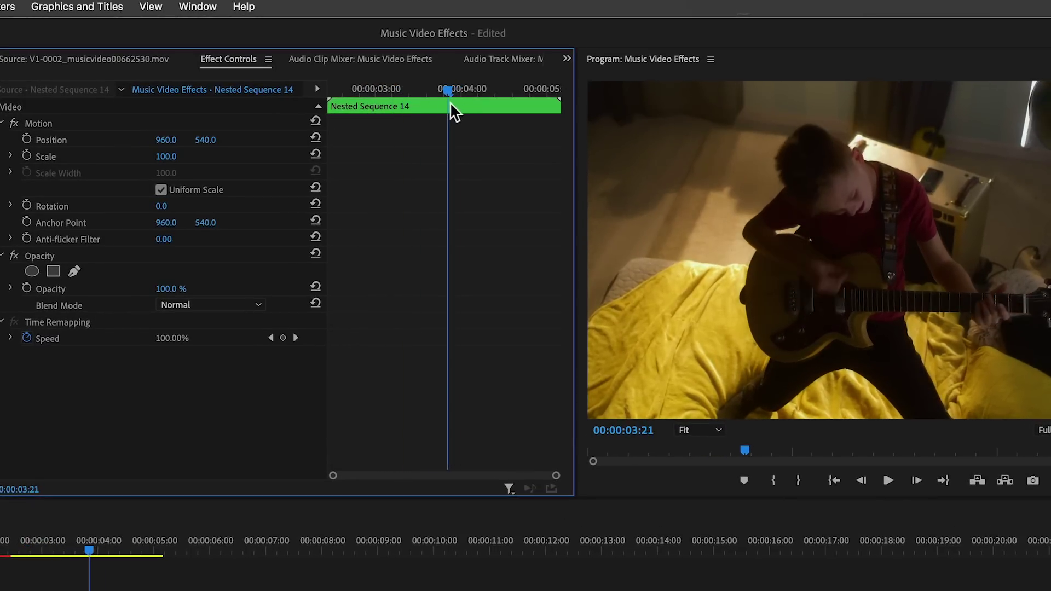
click(27, 155)
drag(447, 89, 551, 92)
drag(167, 157, 183, 157)
drag(548, 156, 558, 156)
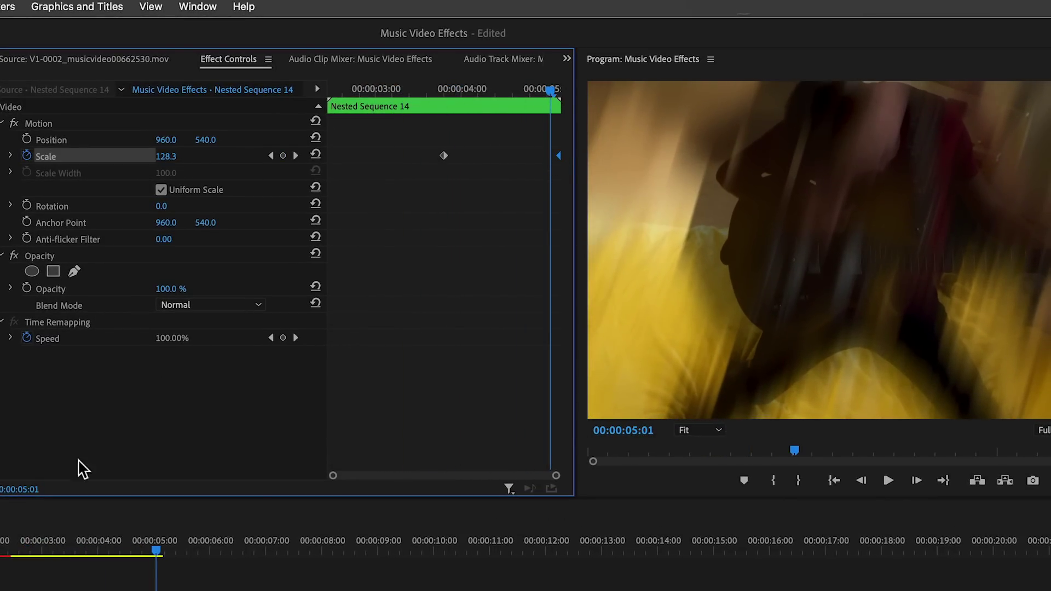
click(30, 547)
key(space)
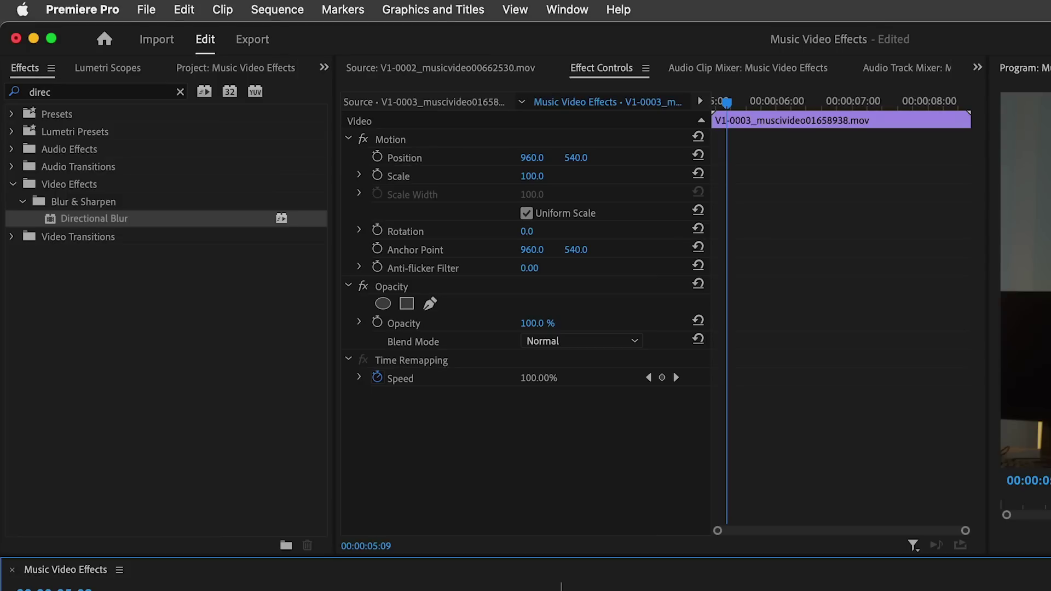
Find the Transform effect and apply it to clip V1-0003
click(55, 91)
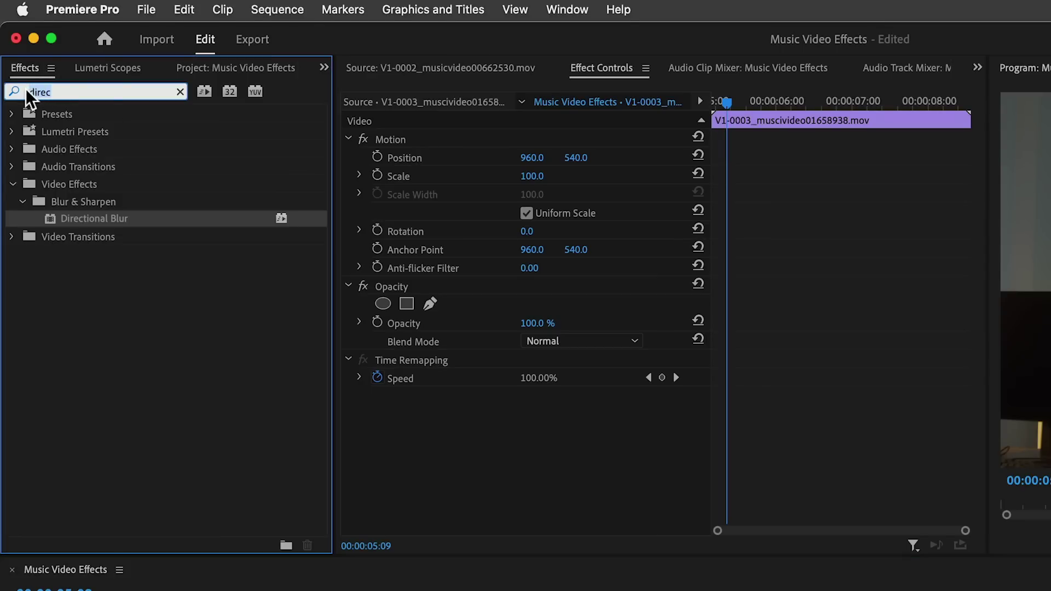
text(transf)
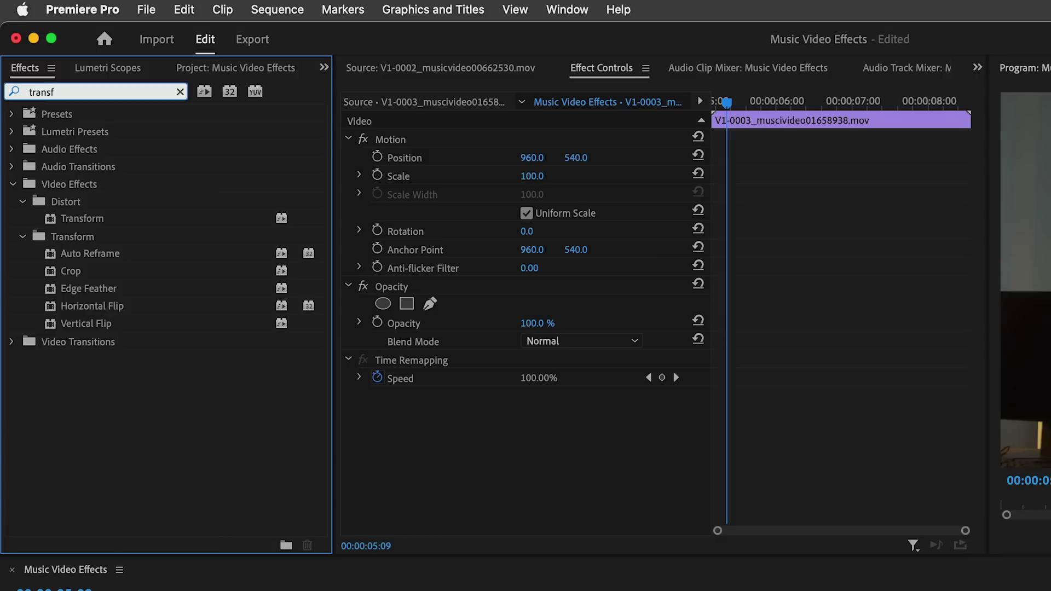
drag(49, 215, 450, 426)
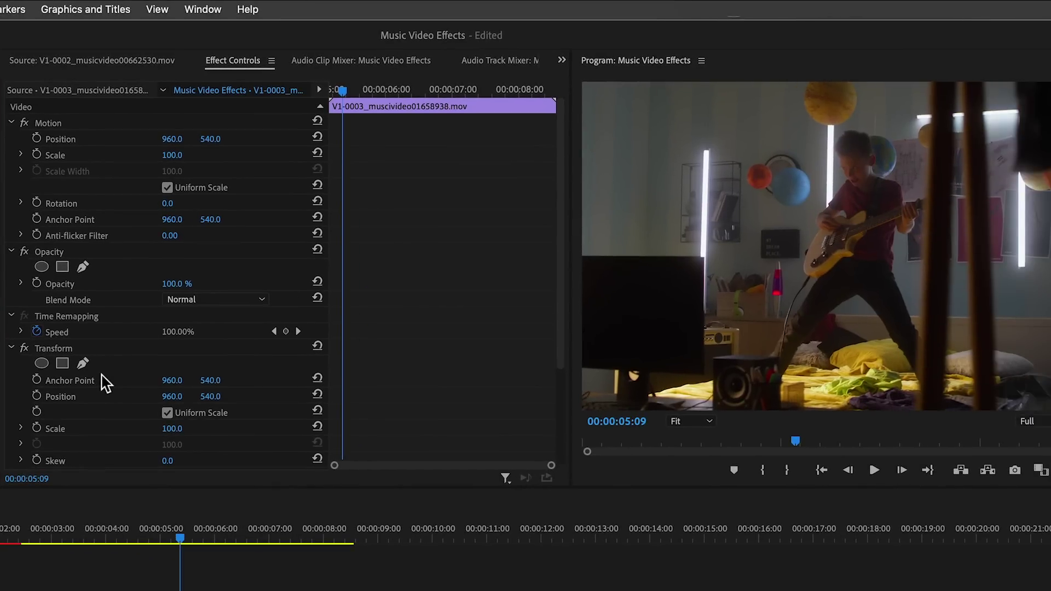
Keyframe Transform's Scale and Position on clip V1-0003, starting zoomed in at Scale 169 and Position 960, 597 at 00:00:05:04
drag(342, 90, 319, 92)
click(36, 428)
click(36, 395)
drag(172, 428, 191, 428)
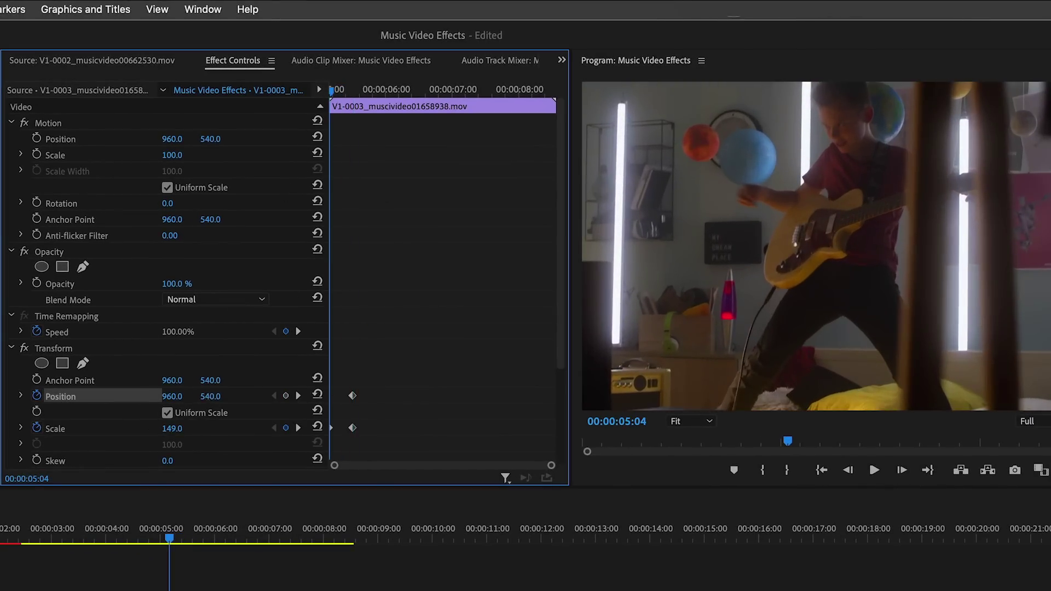
Add a second zoom midway through clip V1-0003 by keyframing Transform's Scale to 219 and Position to 875, 540
click(352, 90)
drag(353, 91, 414, 92)
click(285, 428)
drag(172, 428, 237, 428)
drag(172, 396, 125, 396)
Keyframe a final Transform move to Rotation -7° and Position 875, 859 at 00:00:07:21, and play it back
drag(414, 90, 507, 91)
scroll(125, 312, down, 4)
click(37, 385)
drag(167, 385, 162, 385)
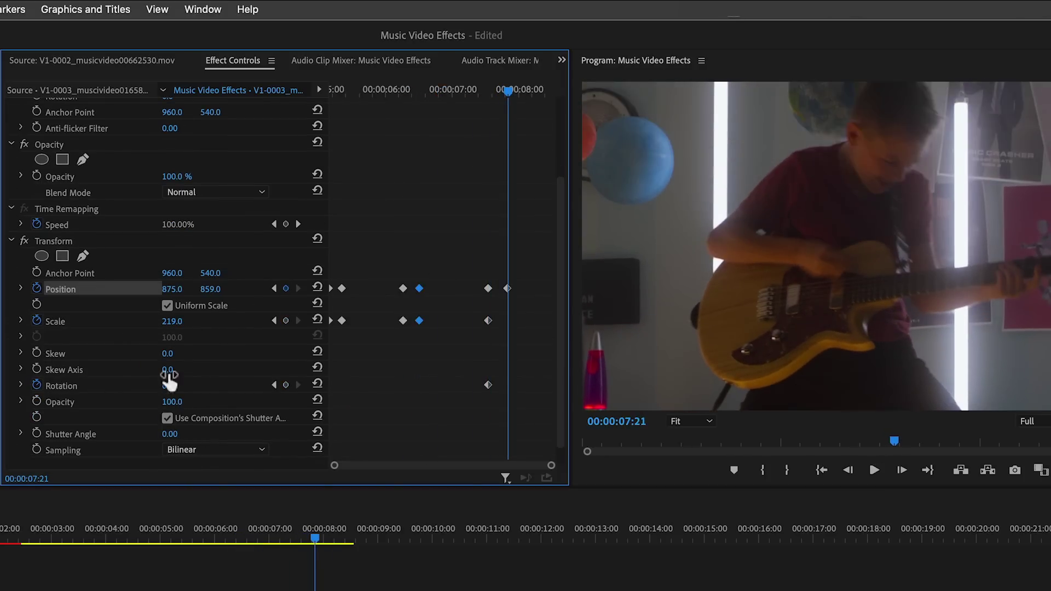
drag(210, 289, 241, 307)
key(space)
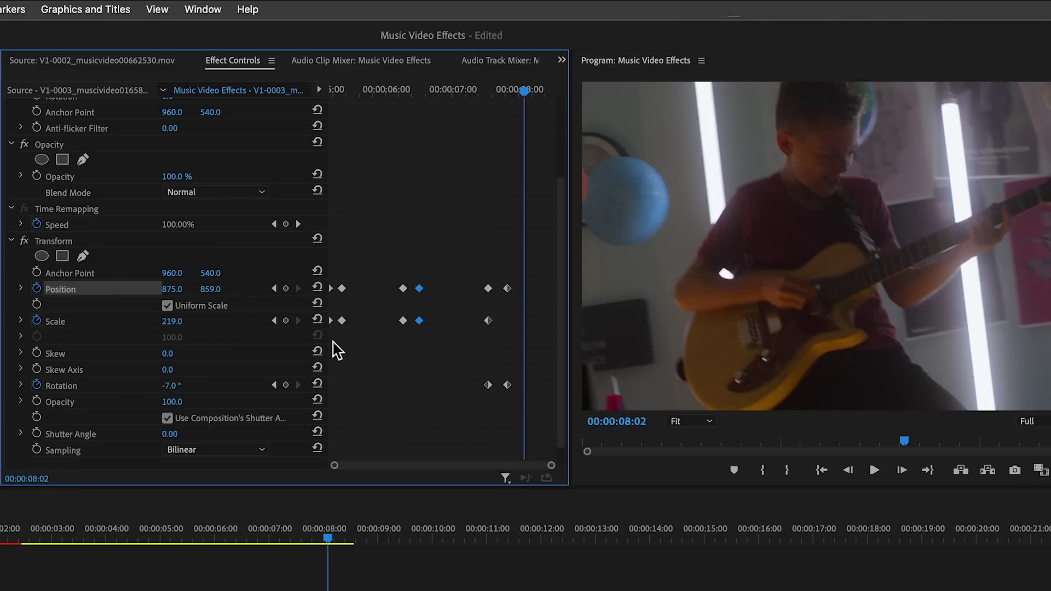
Ease the first pair of Transform Position and Scale keyframes through temporal interpolation
right_click(332, 289)
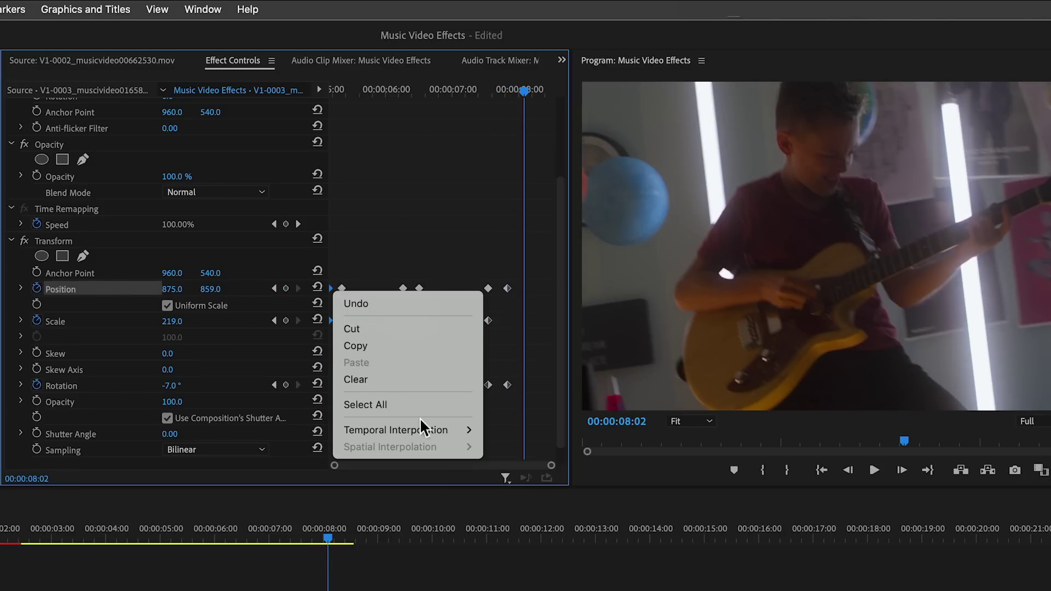
mouse_move(464, 429)
click(514, 540)
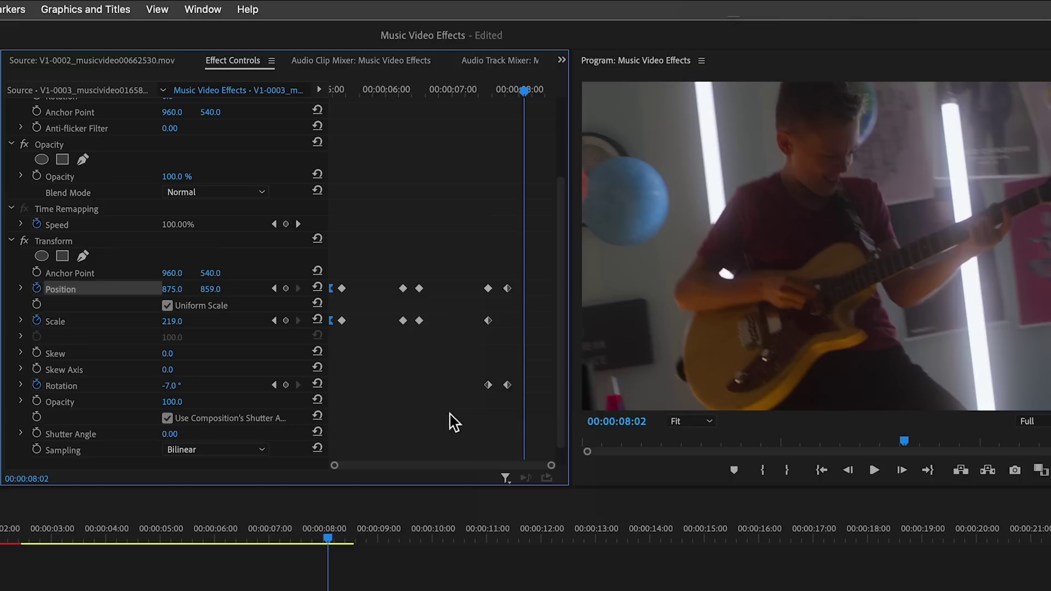
right_click(342, 290)
mouse_move(408, 429)
click(524, 523)
Ease the middle pair of Transform Position and Scale keyframes through temporal interpolation
right_click(403, 324)
drag(396, 277, 415, 287)
mouse_move(471, 466)
click(585, 576)
right_click(418, 292)
mouse_move(496, 434)
click(607, 529)
Ease the last two groups of Transform keyframes, including Position and Rotation, through temporal interpolation
drag(476, 269, 488, 418)
right_click(488, 387)
mouse_move(554, 531)
click(670, 590)
drag(498, 283, 509, 389)
right_click(508, 386)
mouse_move(594, 529)
click(678, 572)
Play clip V1-0003 from its start to check the eased camera moves
drag(353, 89, 327, 91)
key(space)
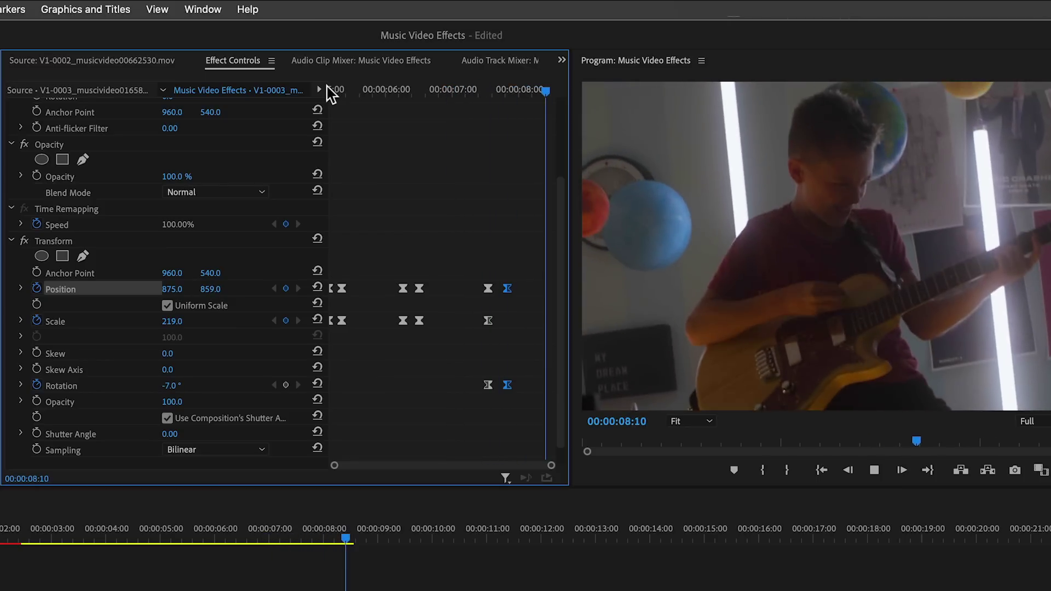
click(328, 91)
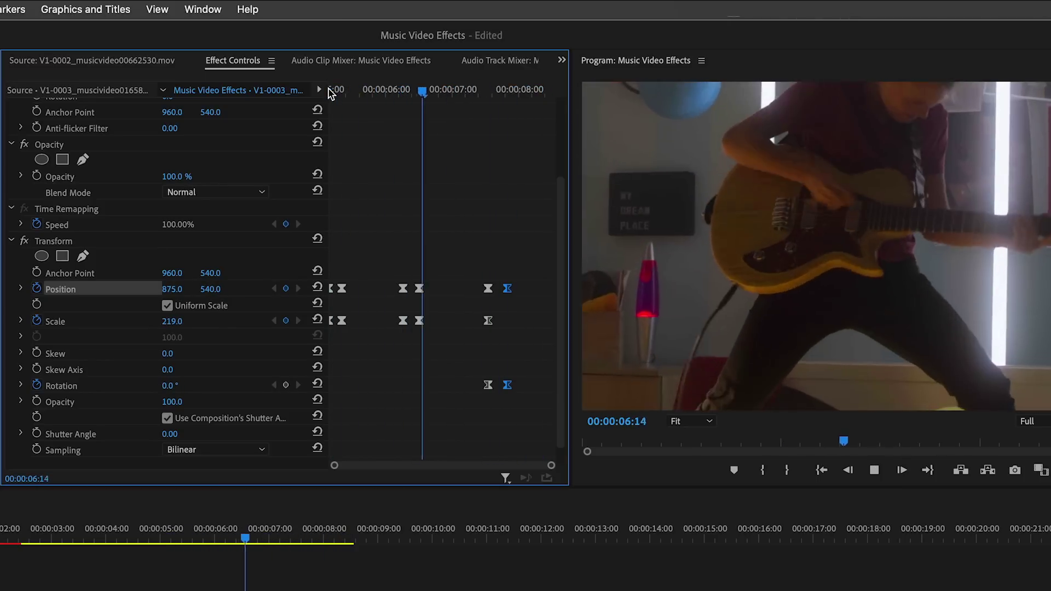
key(space)
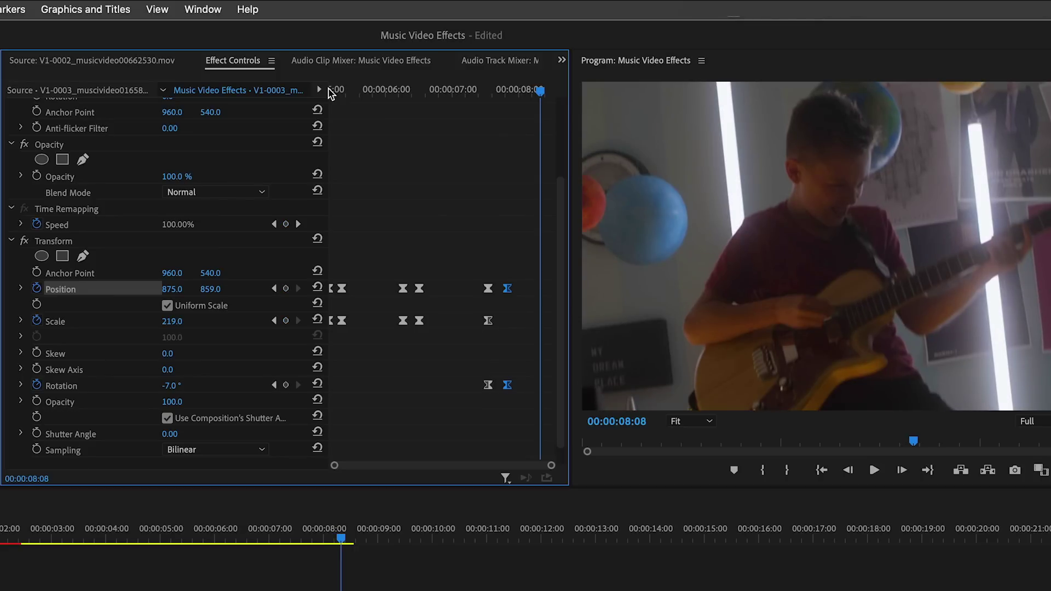
Set the Transform effect's Shutter Angle to 180 and preview the motion blur from the clip's start
click(330, 92)
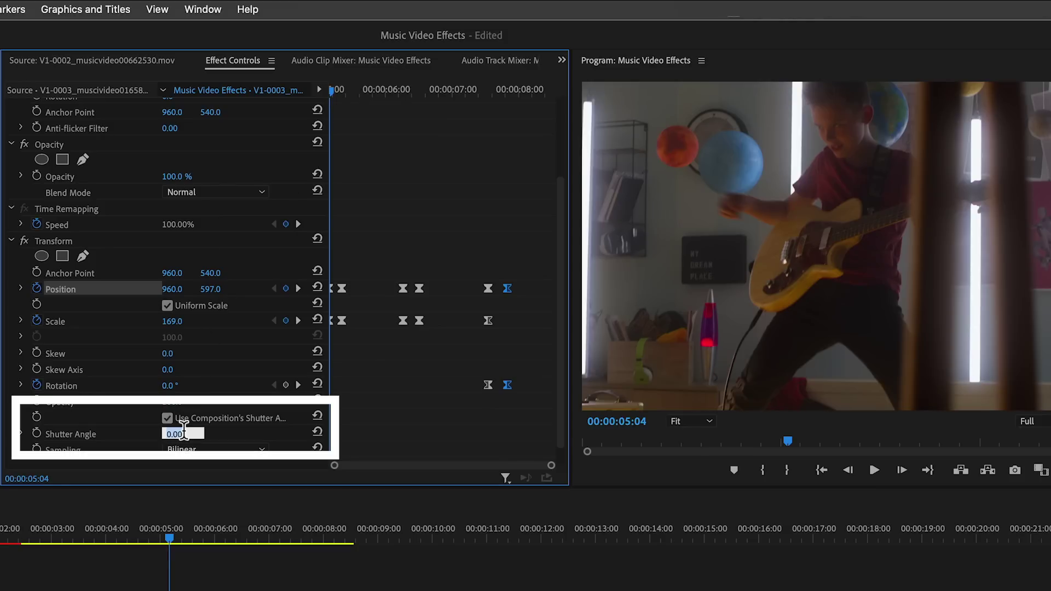
text(180)
key(Return)
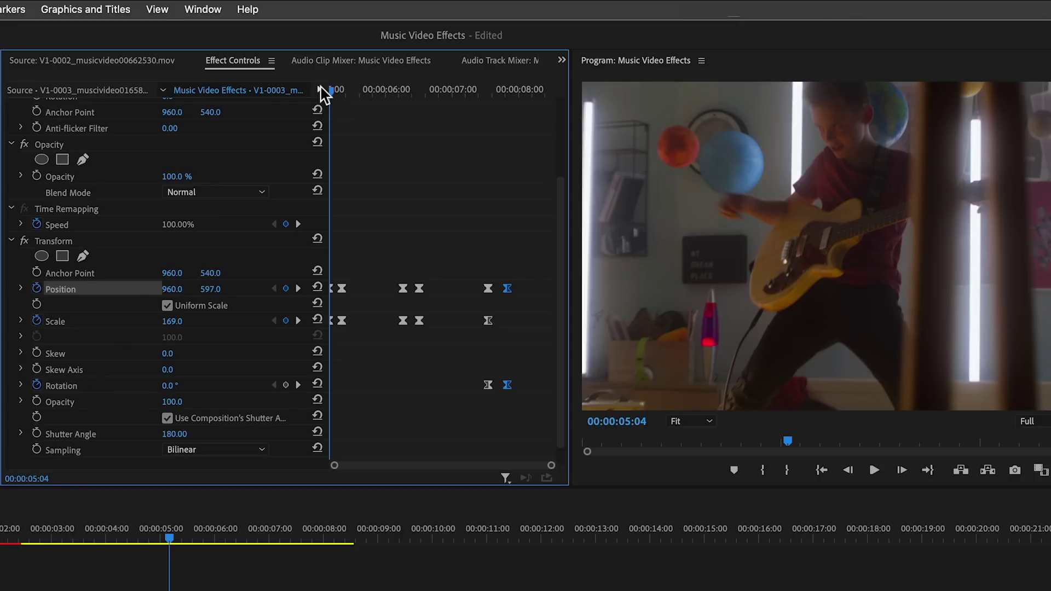
key(space)
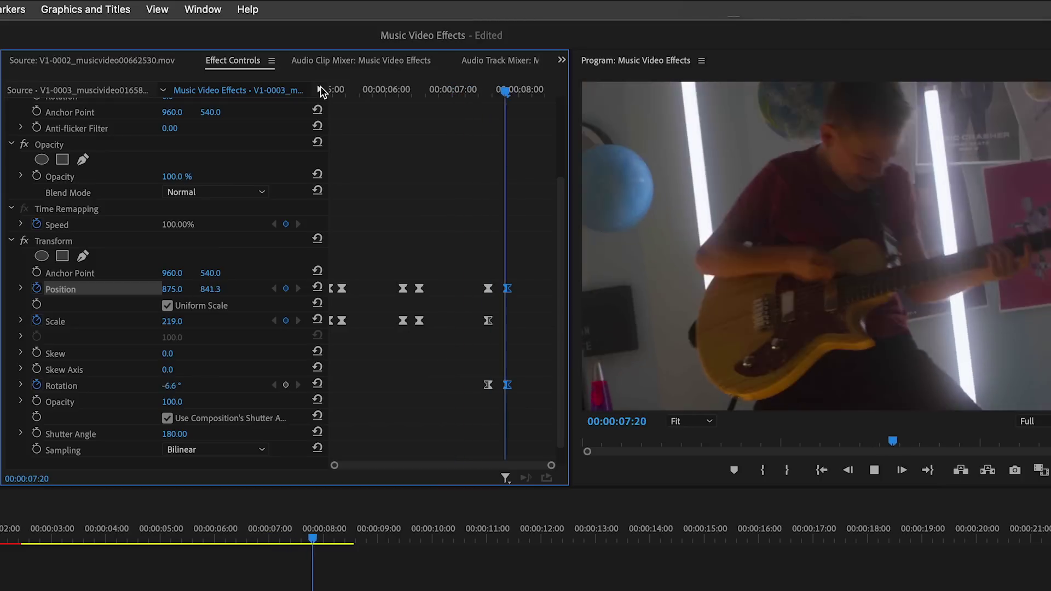
key(space)
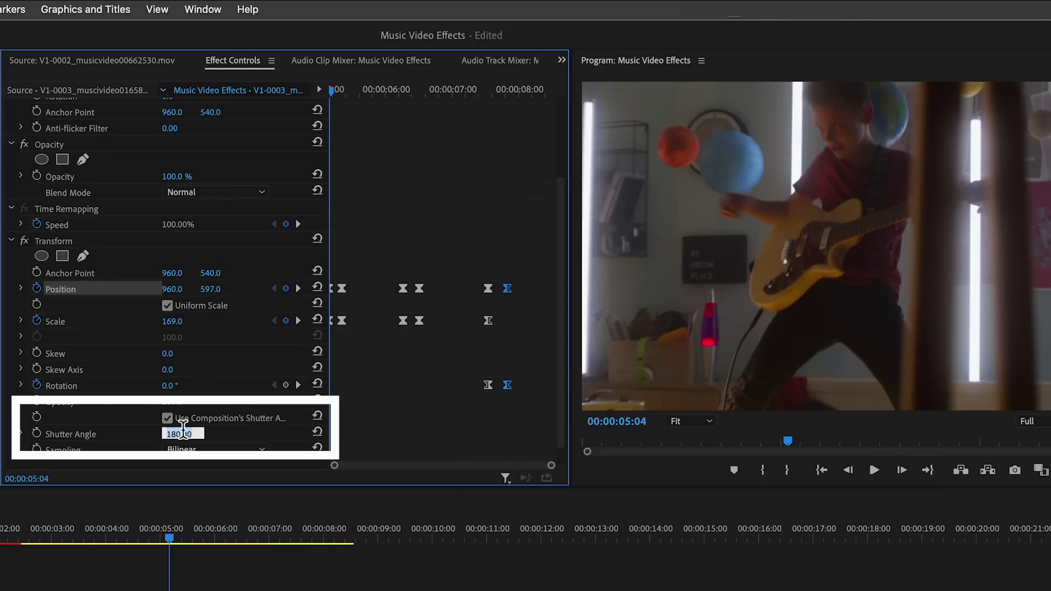
Set the Transform effect's Shutter Angle to 360 and preview the stronger motion blur
text(0)
key(Return)
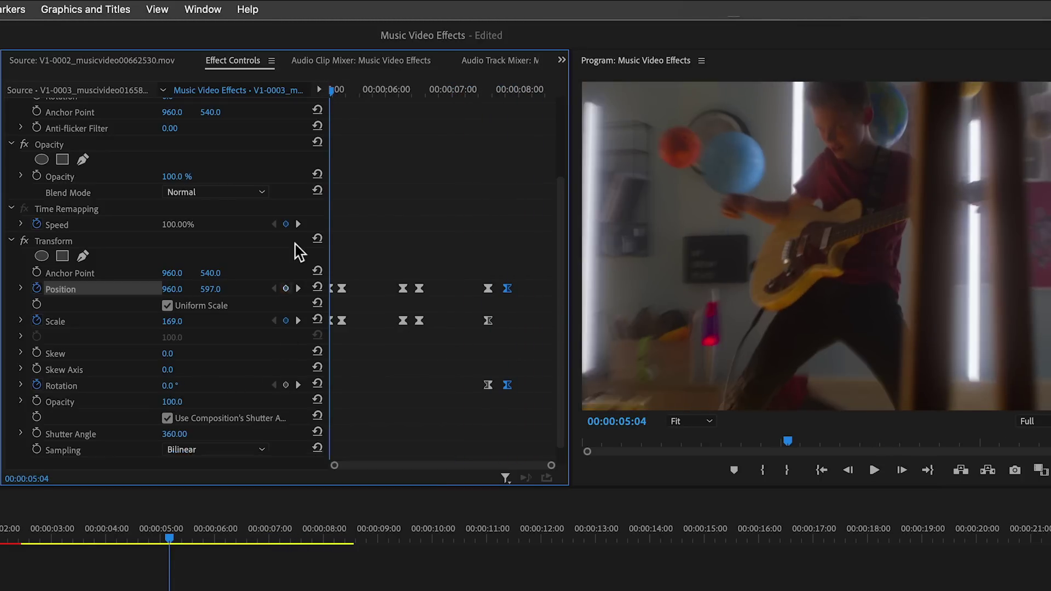
key(space)
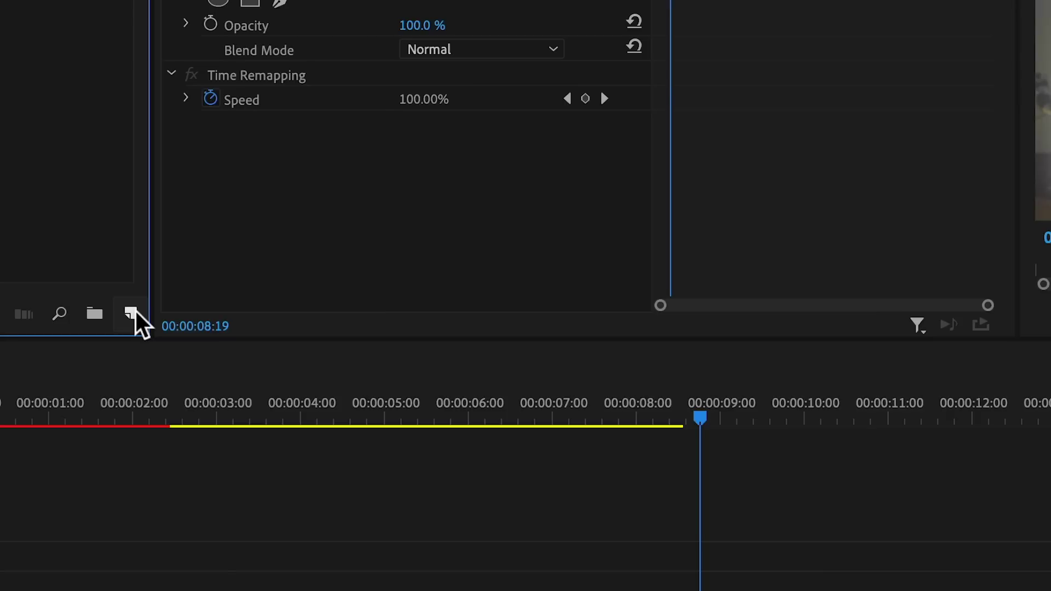
Create an adjustment layer and place it above clip V1-0004, trimmed to that clip's length
click(134, 314)
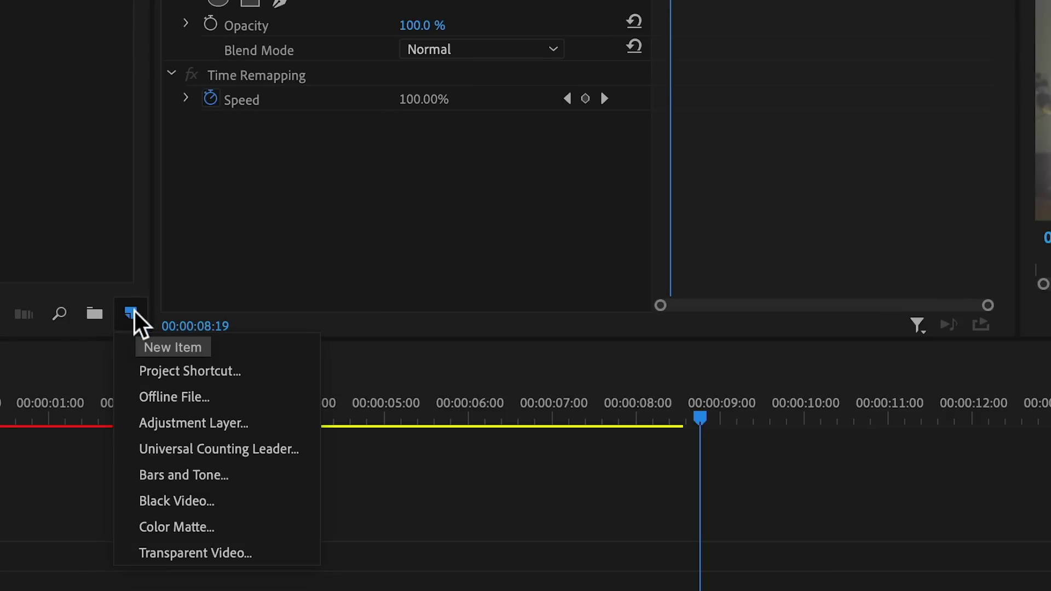
click(164, 424)
click(964, 337)
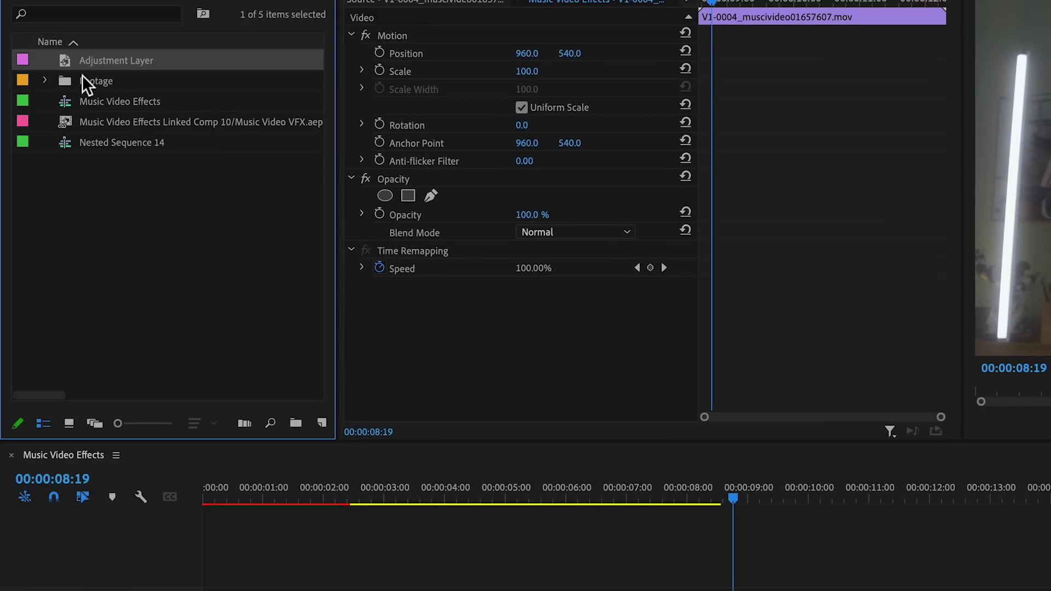
drag(159, 121, 781, 590)
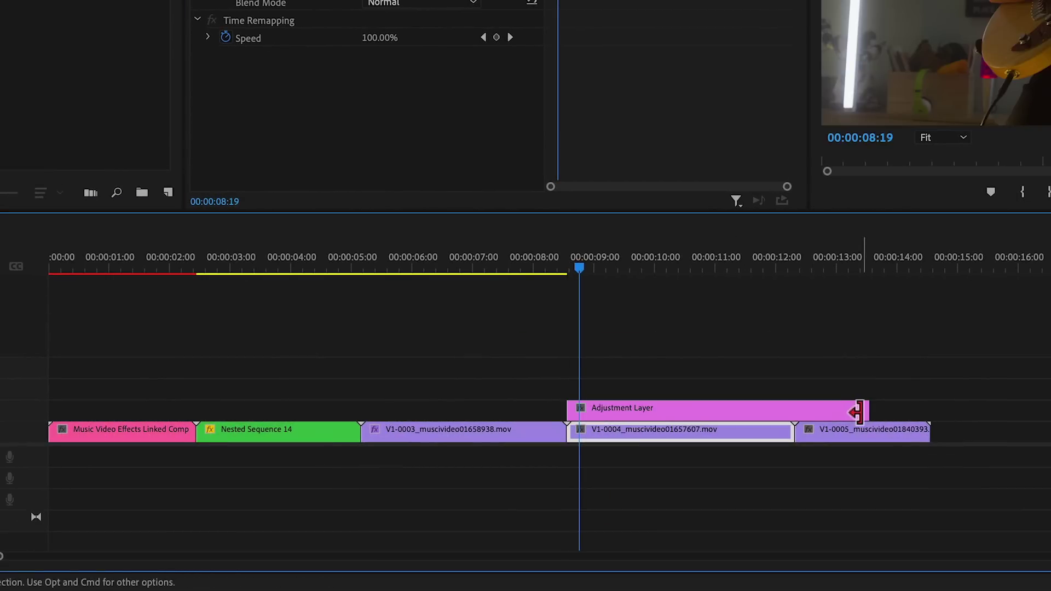
drag(857, 412, 791, 412)
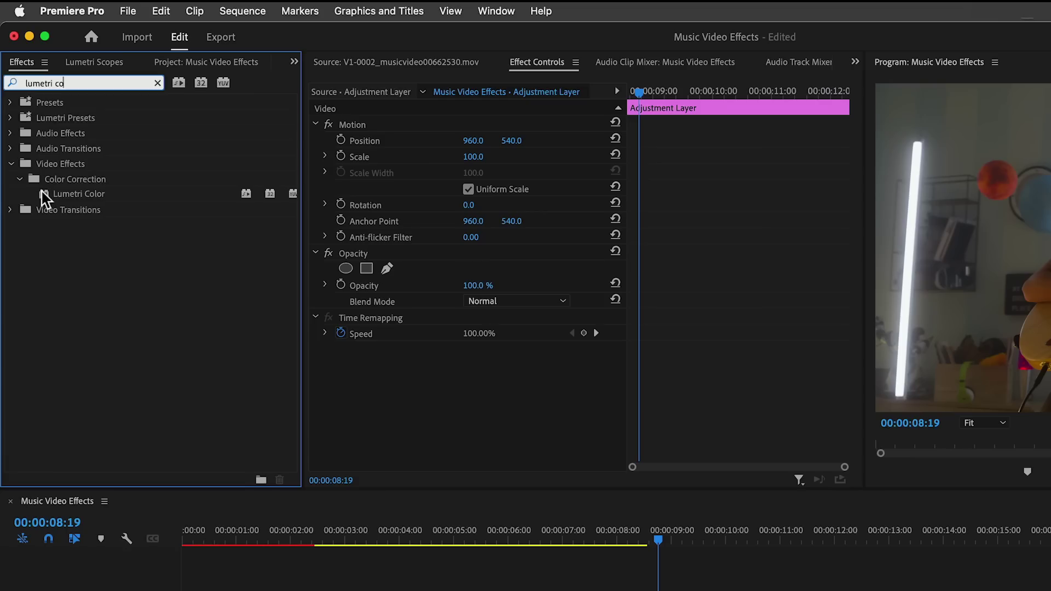
Apply Lumetri Color to the adjustment layer and expand its Basic Correction settings
drag(44, 195, 377, 383)
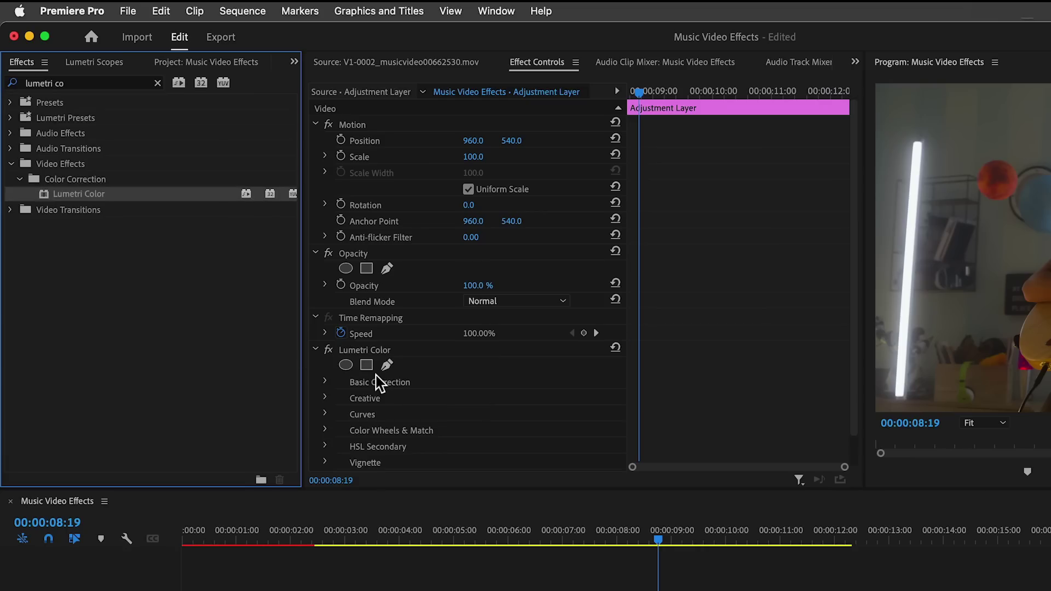
click(325, 382)
scroll(329, 387, down, 5)
Start keyframing Lumetri Exposure from 0.0, raising it to 4.1 at 00:00:09:20 and lowering it again at 00:00:10:01
click(703, 94)
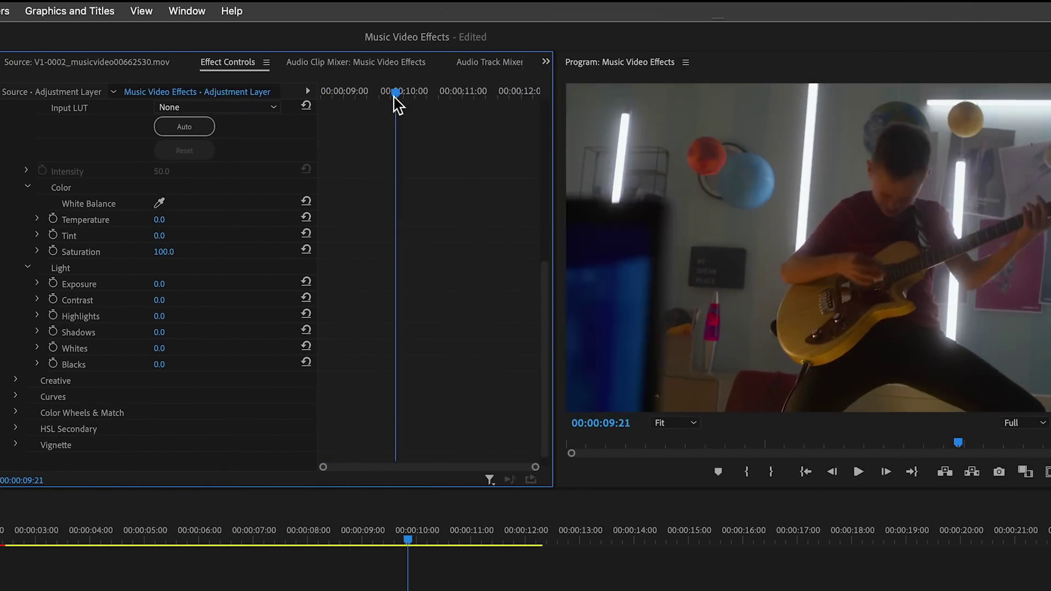
mouse_move(396, 104)
mouse_down()
mouse_move(378, 94)
mouse_move(389, 92)
mouse_up()
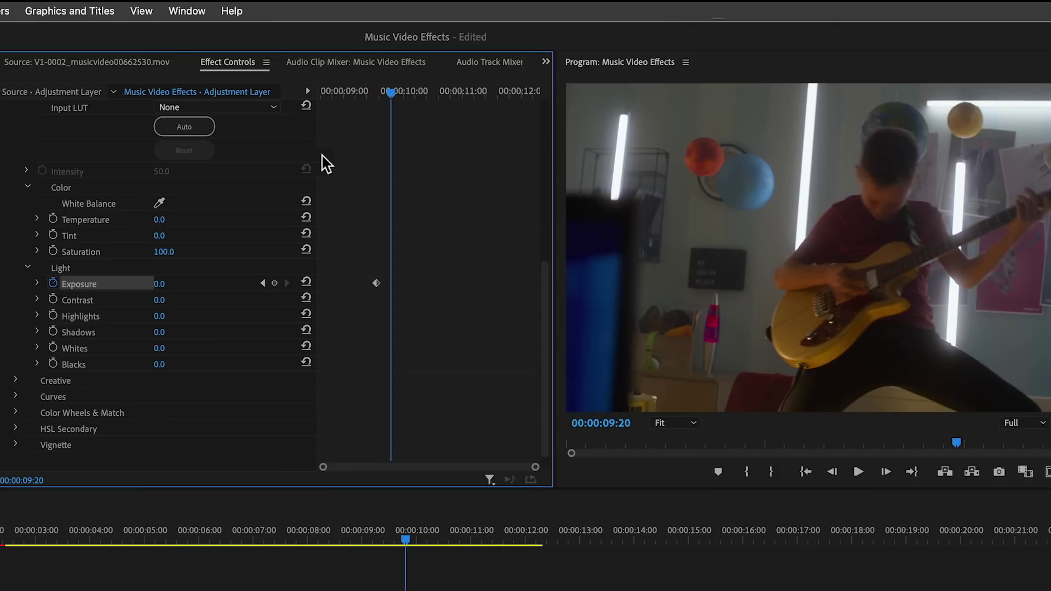
drag(159, 283, 176, 282)
drag(390, 92, 405, 98)
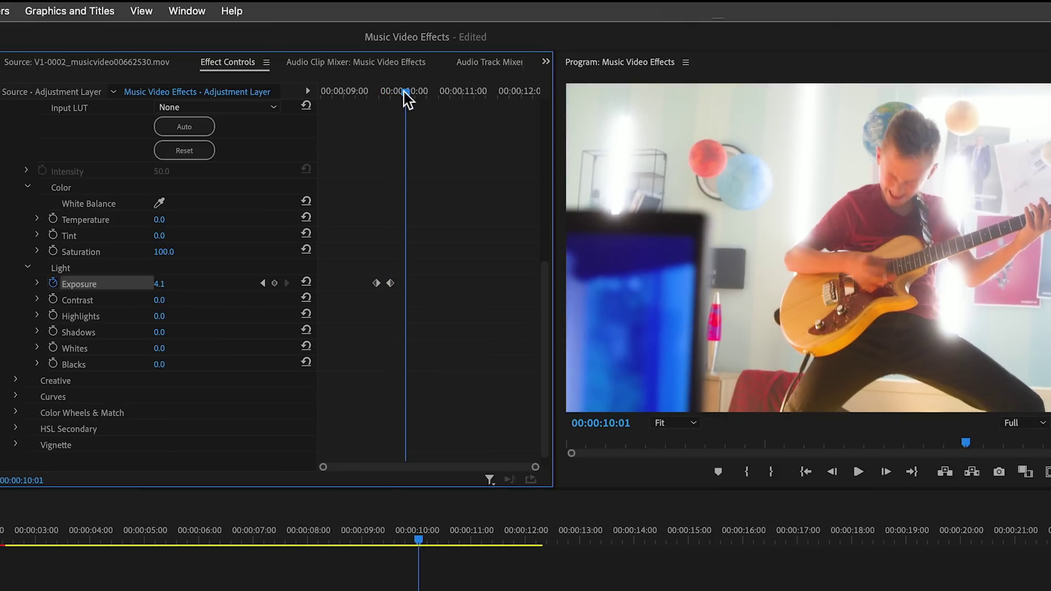
drag(163, 285, 143, 285)
Add further Exposure keyframes alternating between bright and dark at irregular intervals until shortly before 00:00:12:00
drag(406, 93, 424, 92)
drag(159, 283, 178, 283)
click(164, 283)
drag(424, 92, 452, 93)
text(0)
drag(162, 283, 167, 284)
click(173, 283)
drag(452, 92, 480, 93)
text(0)
mouse_move(161, 284)
mouse_down()
mouse_move(178, 284)
mouse_move(160, 284)
mouse_up()
drag(493, 92, 502, 92)
drag(156, 283, 172, 283)
drag(503, 93, 509, 93)
drag(161, 284, 145, 284)
Set all Exposure keyframes to Continuous Bezier and play the flashing lights from 00:00:08:20
drag(509, 92, 331, 94)
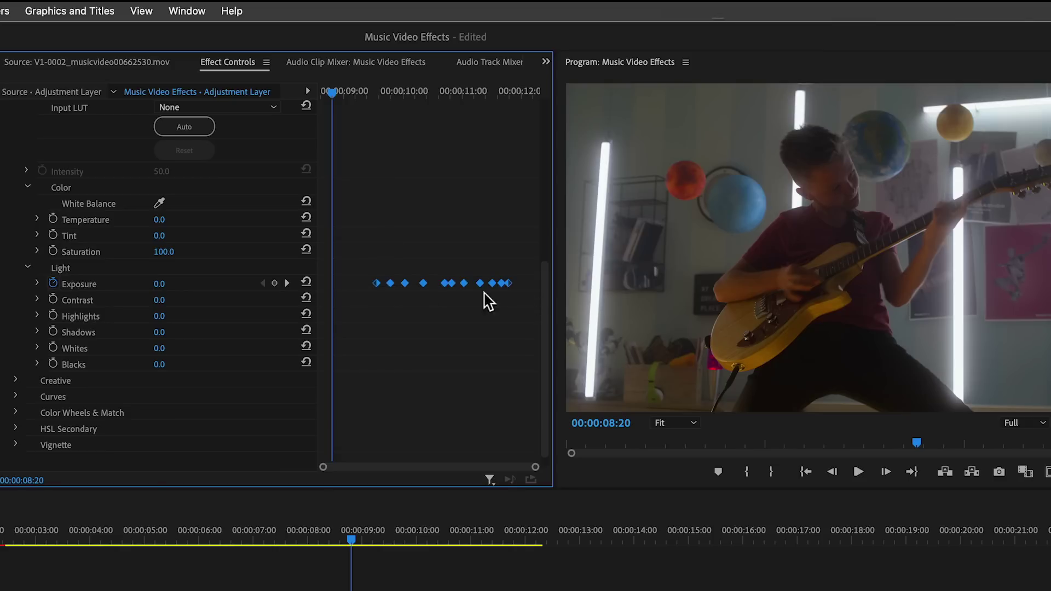
right_click(376, 283)
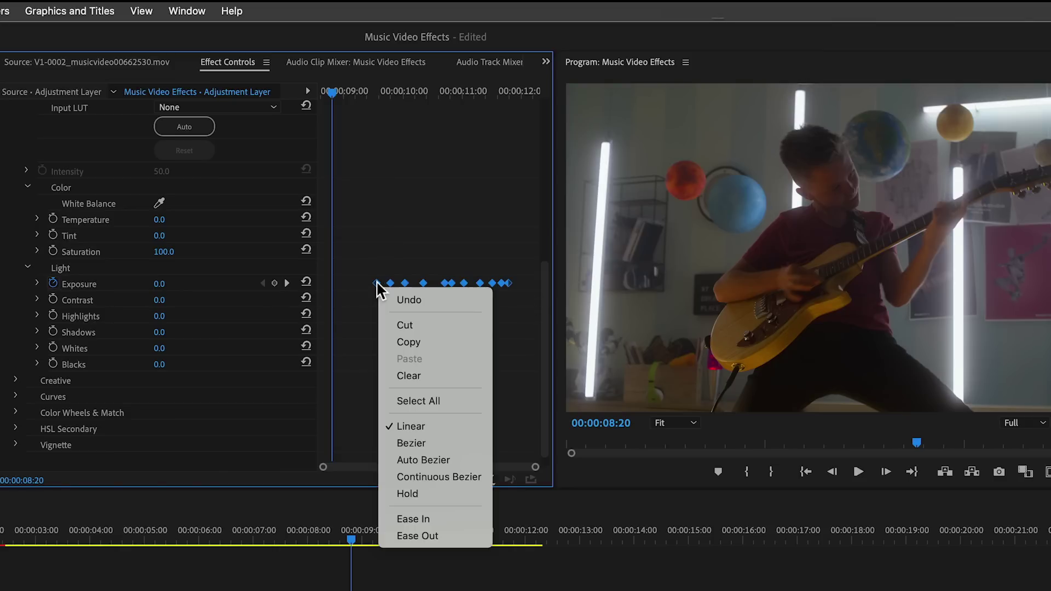
click(448, 478)
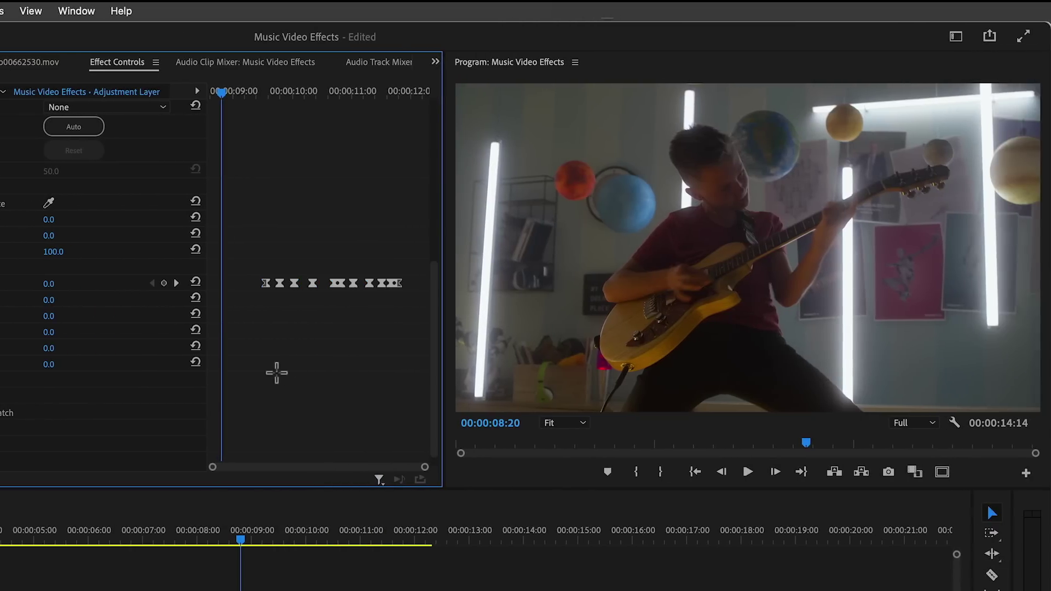
key(space)
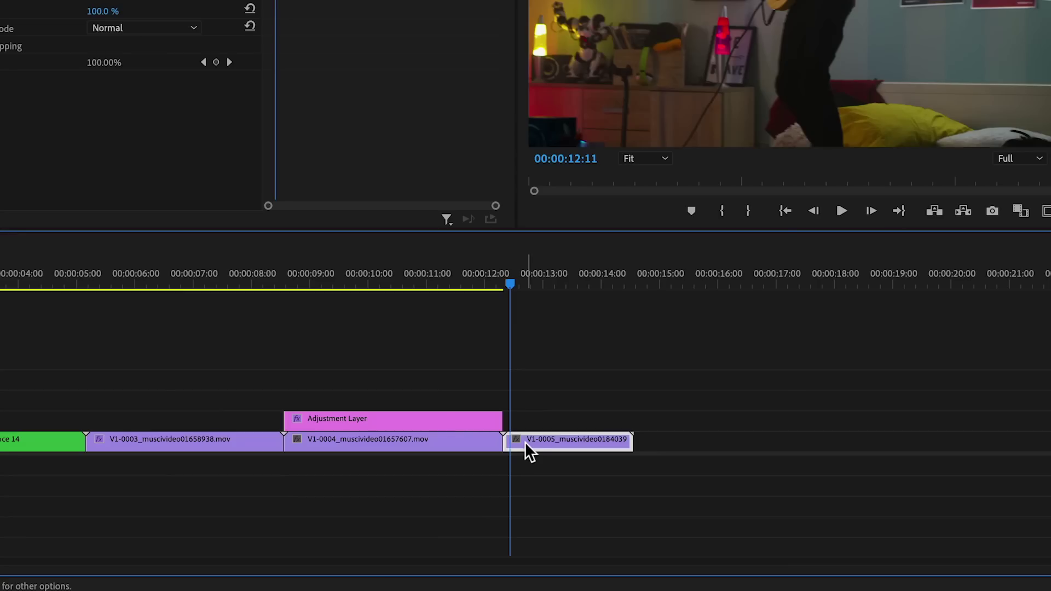
Replace clip V1-0005 with an After Effects composition and open its footage layer for rotoscoping in After Effects
right_click(524, 441)
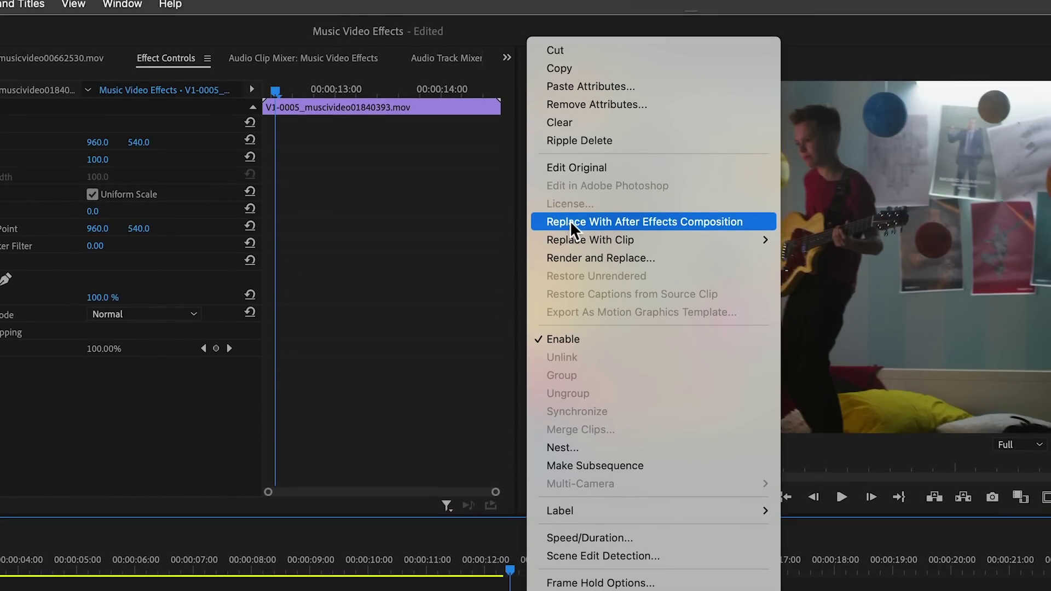
click(569, 221)
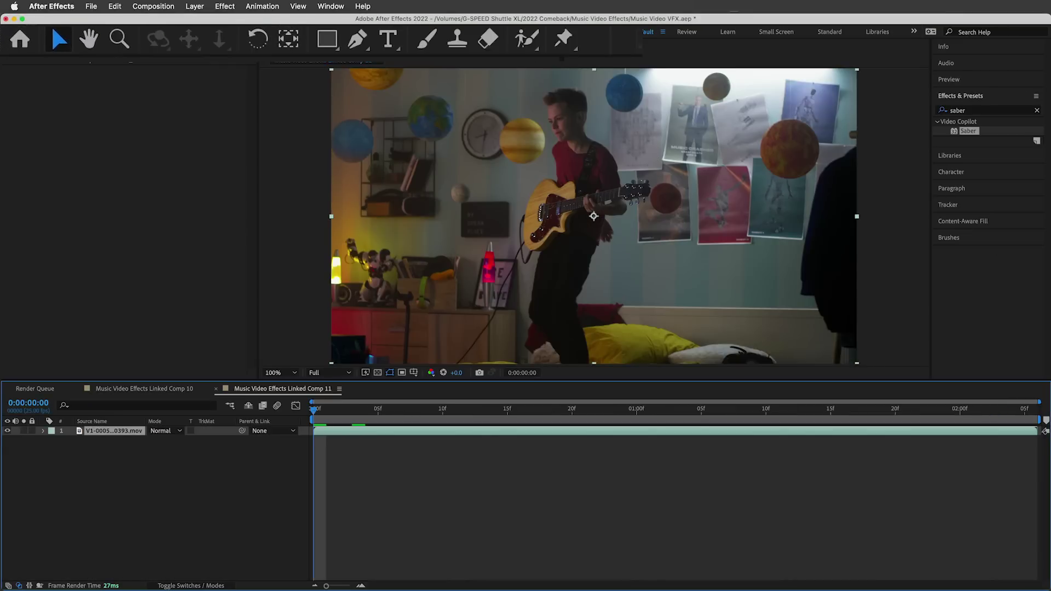
double_click(104, 431)
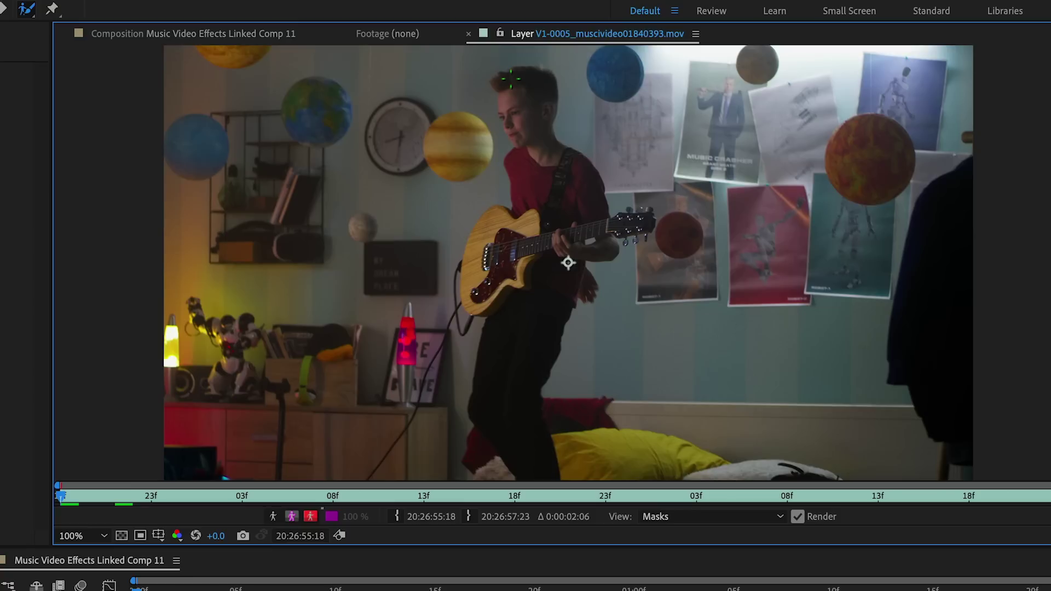
Rotoscope the guitarist with Roto Brush strokes over his body and guitar, and freeze the propagated selection
click(510, 79)
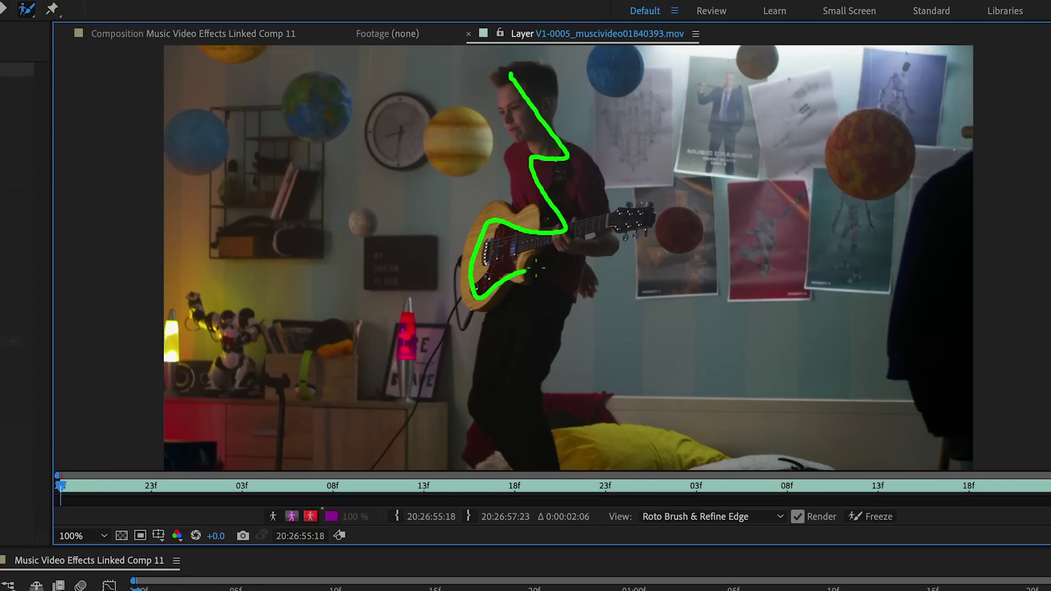
drag(528, 456, 530, 456)
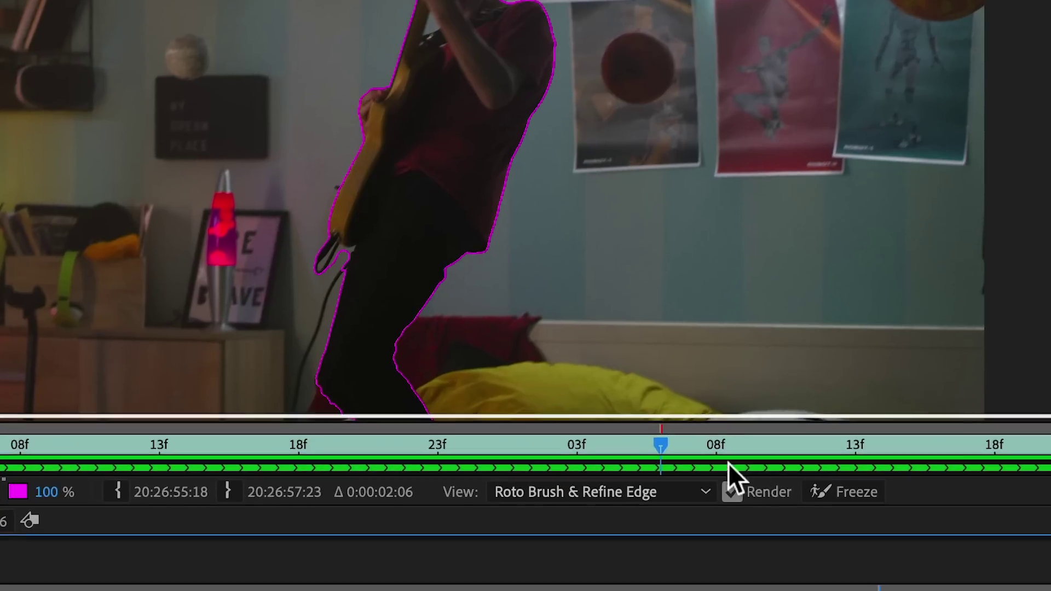
click(832, 486)
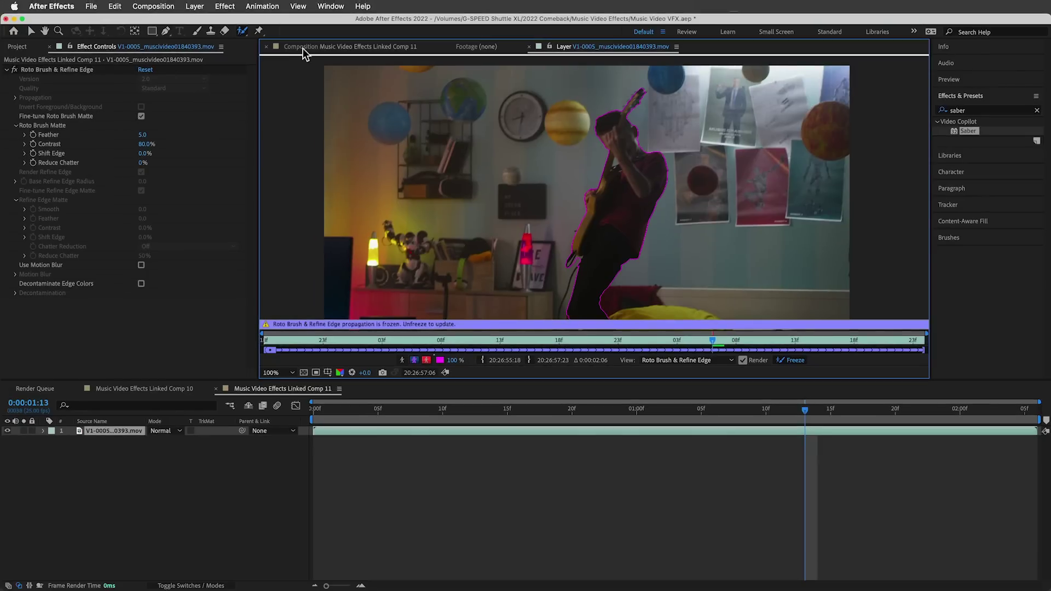
Back in the composition, set the Roto Brush matte to Feather 10, Contrast 70%, Shift Edge -60% and Reduce Chatter 20%
click(302, 47)
click(29, 32)
click(41, 70)
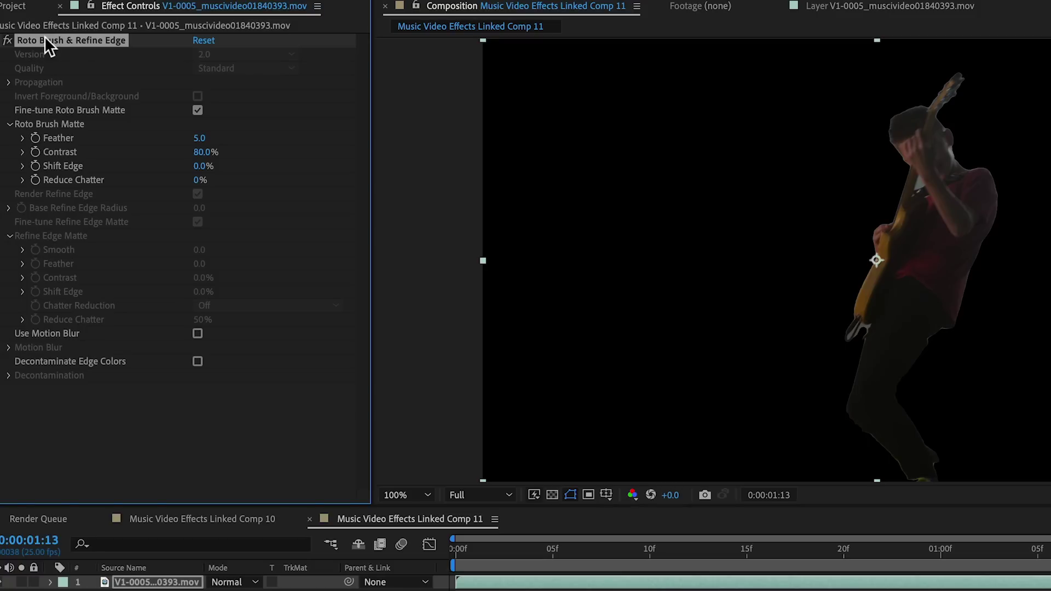
text(10)
key(Return)
text(-60)
key(Return)
text(70)
key(Return)
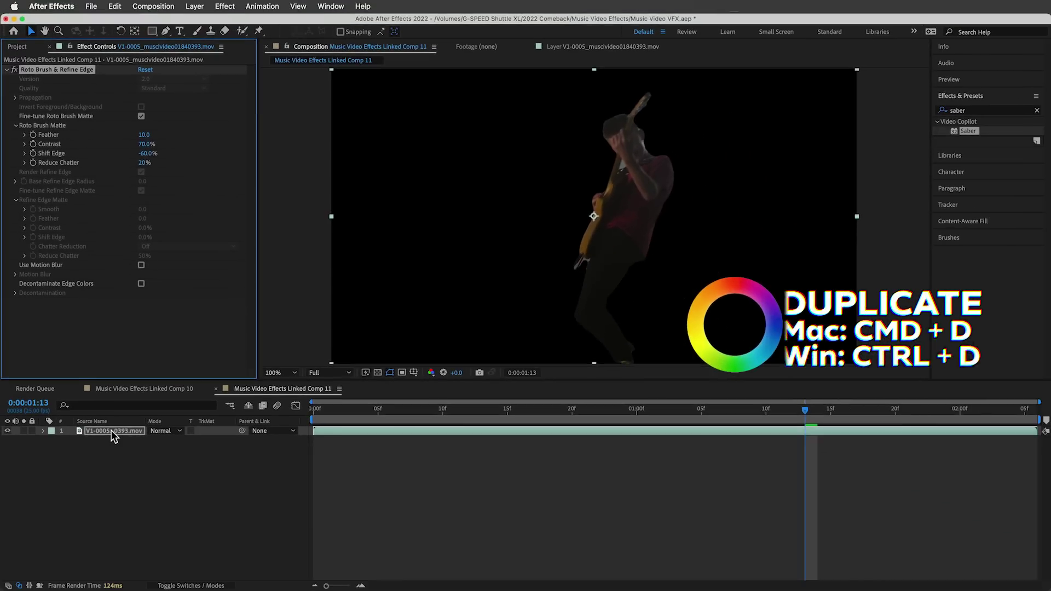
Duplicate the rotoscoped layer and delete Roto Brush & Refine Edge from the lower copy to restore the background
key(super+d)
click(113, 441)
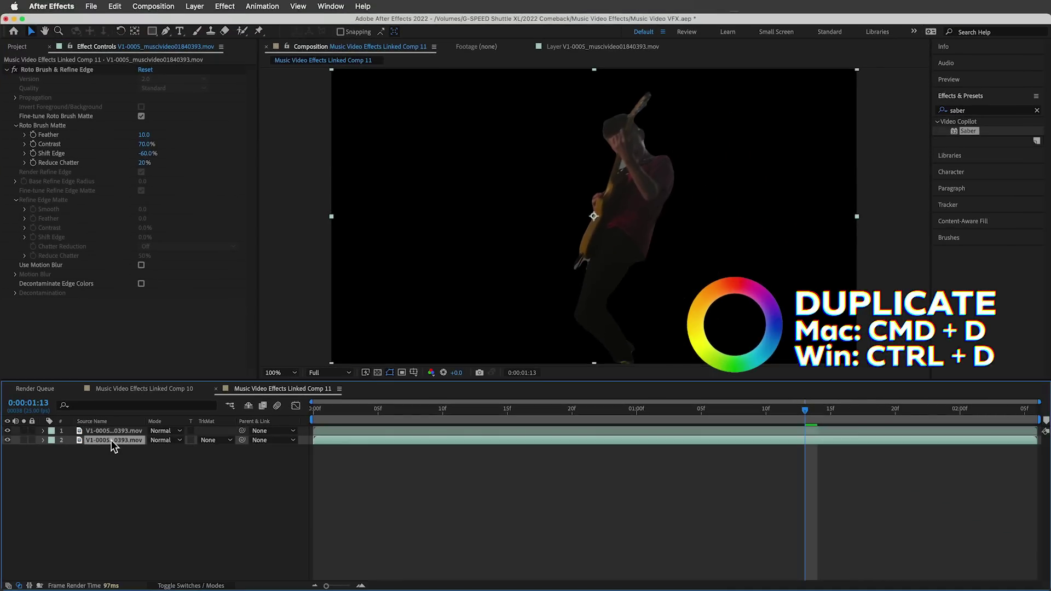
click(39, 70)
key(Delete)
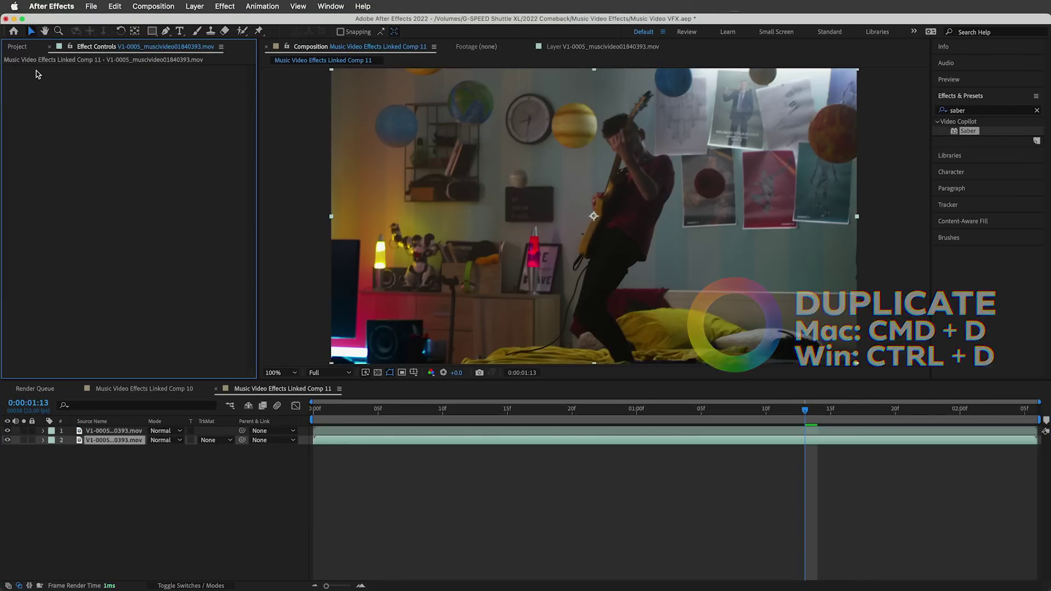
Add the text ROCK between the two footage layers and position it mid-frame behind the guitarist
click(181, 30)
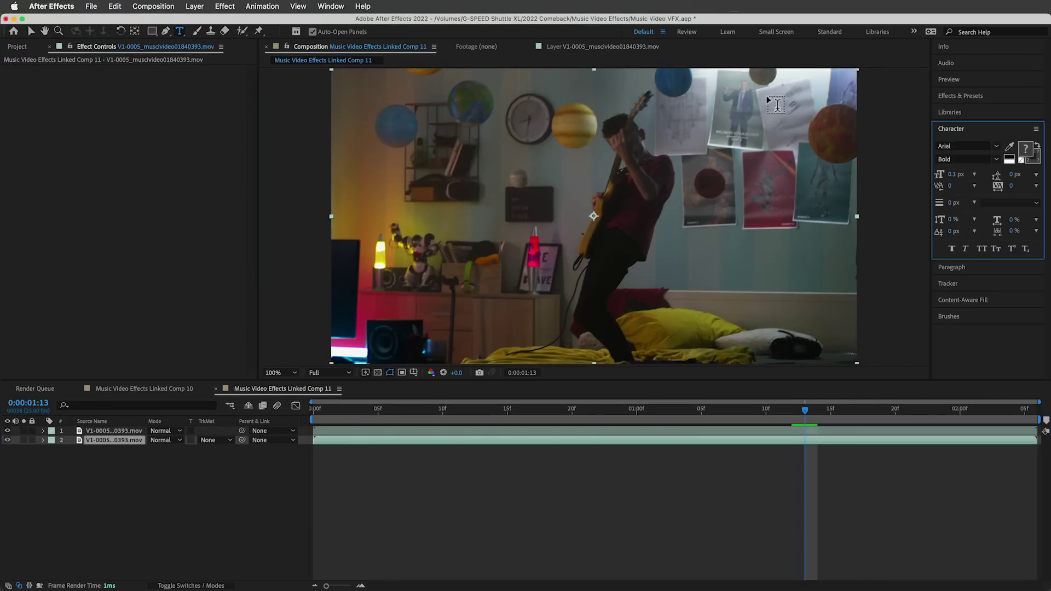
click(398, 166)
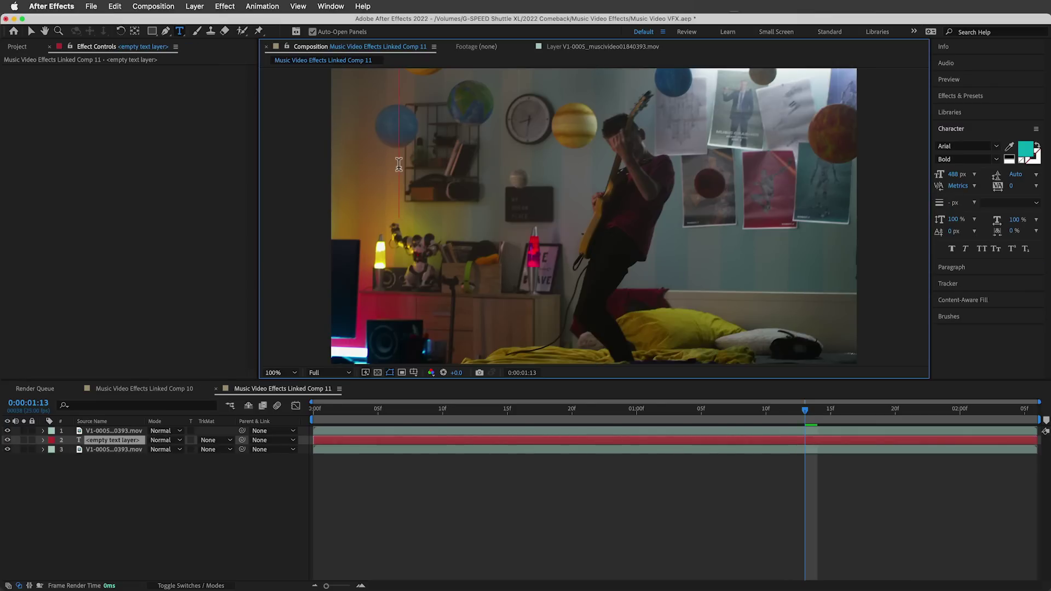
text(ROCK)
key(Escape)
key(v)
drag(445, 123, 443, 223)
Apply the Glow effect to the ROCK text layer with a Glow Radius of 80
click(959, 95)
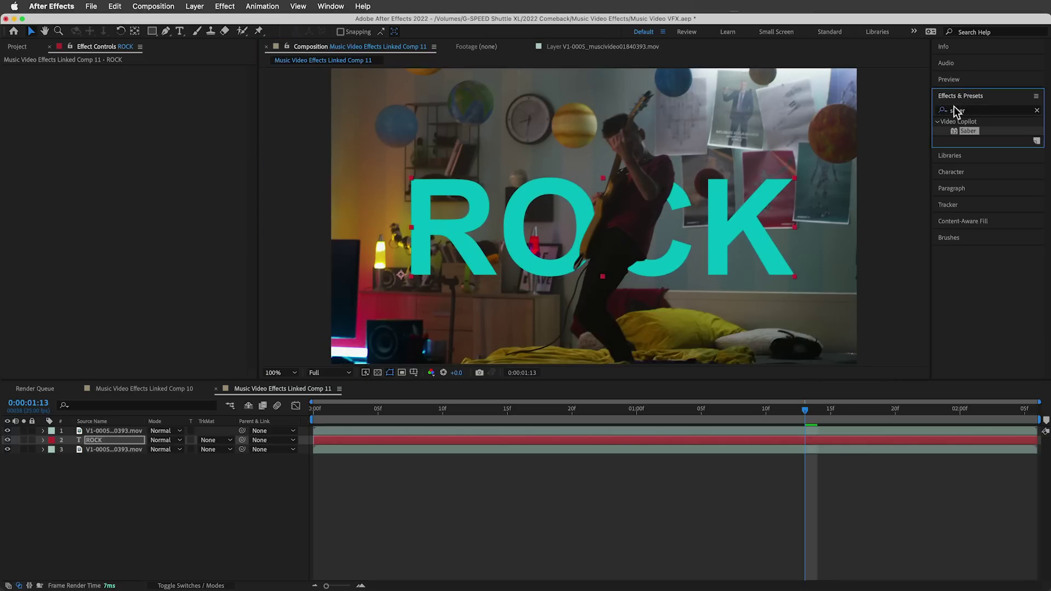
text(glow)
drag(969, 253, 112, 440)
click(145, 98)
text(80)
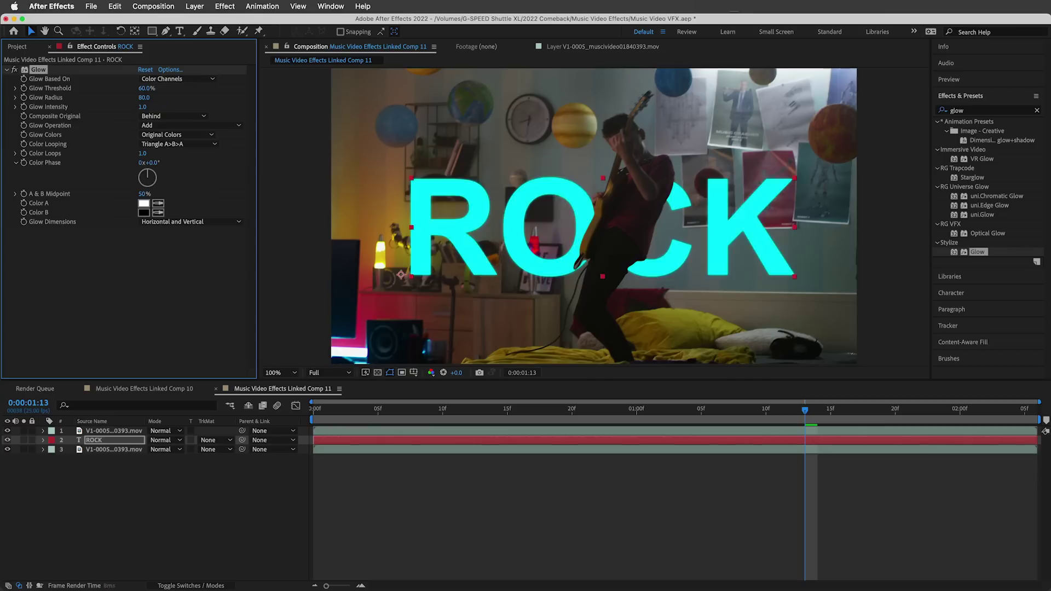
key(Return)
Apply the Wiggle - gelatin preset to the ROCK text and adjust its Wiggle Amount
drag(975, 112, 919, 113)
text(wiggle)
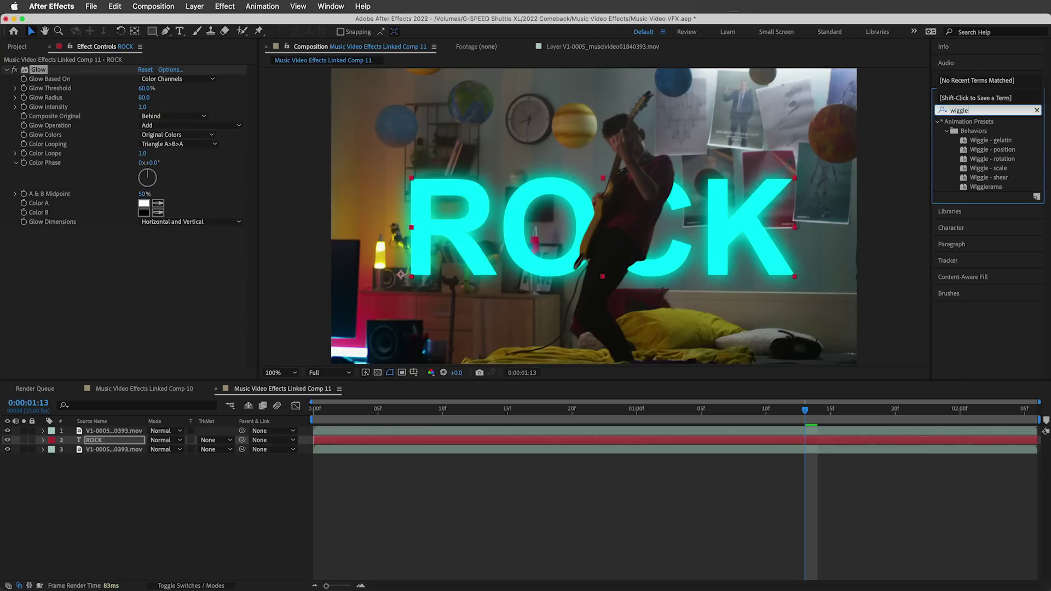
drag(964, 144, 148, 219)
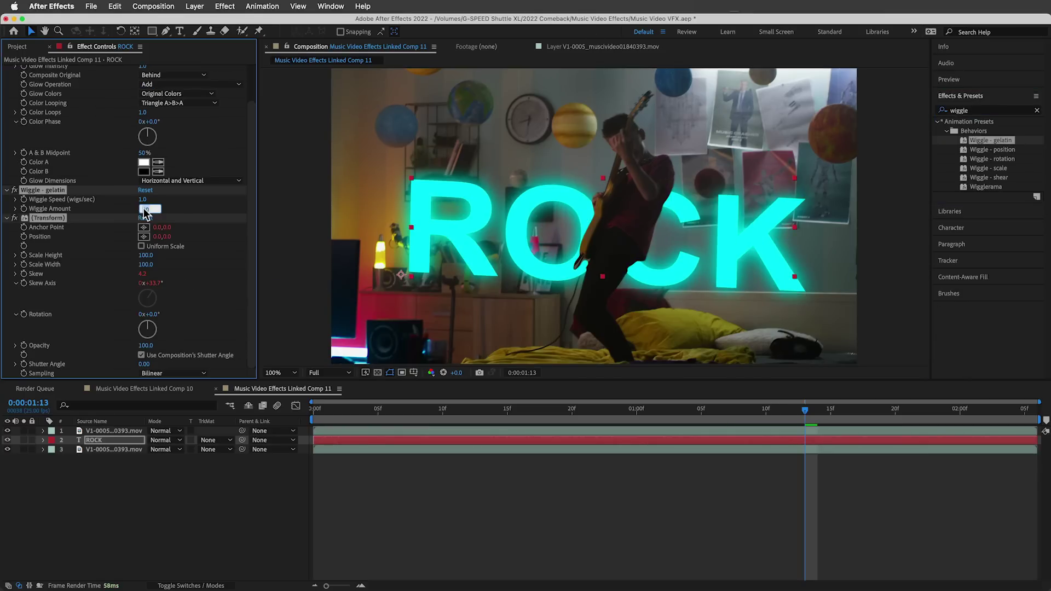
key(Return)
Enable motion blur for the ROCK text layer and the composition, and preview the animation
click(189, 585)
click(192, 440)
click(261, 406)
key(space)
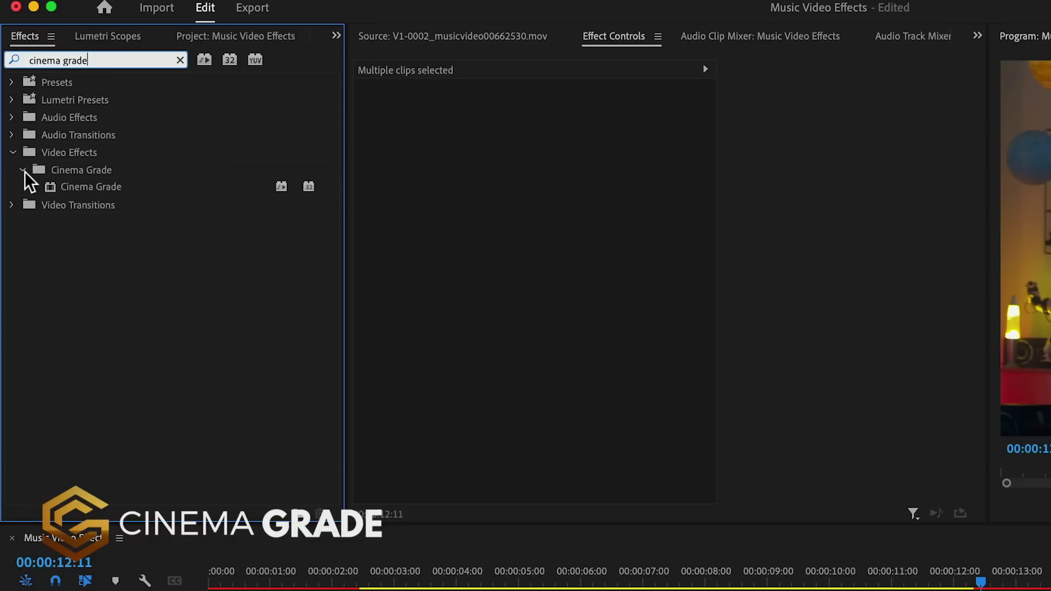
In Premiere Pro, apply the Cinema Grade effect to all selected timeline clips and open its controls
click(49, 192)
drag(48, 193, 454, 485)
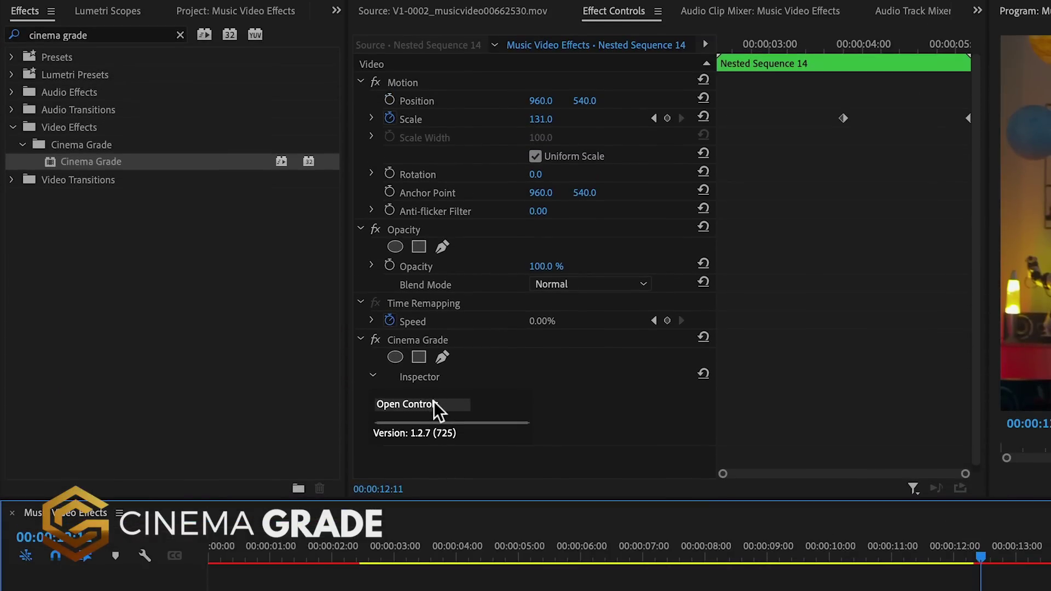
click(432, 170)
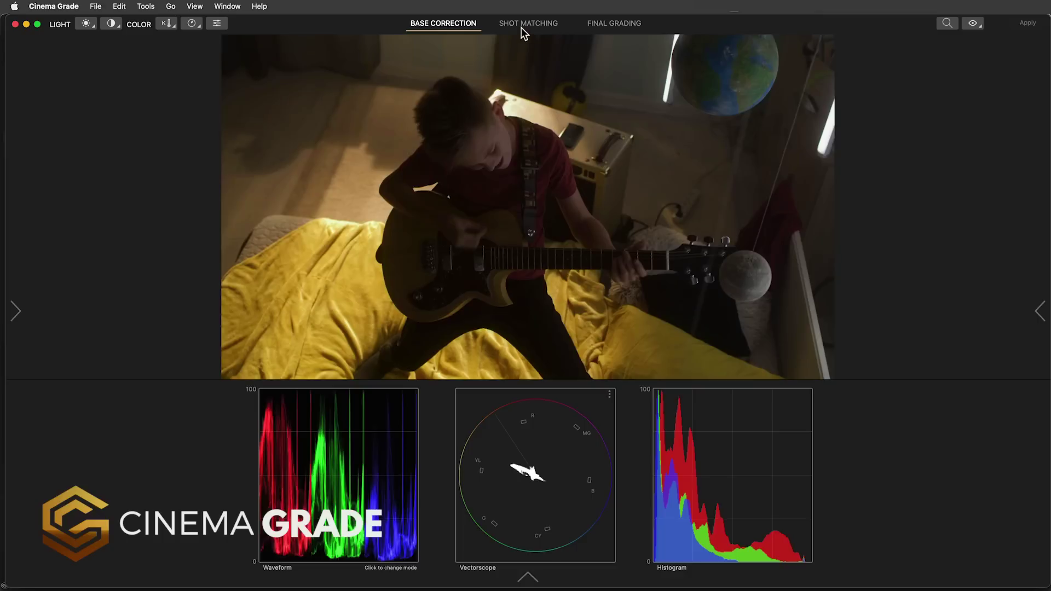
Assign all five shots to one yellow group for shot matching and open the Final Grading looks
click(617, 13)
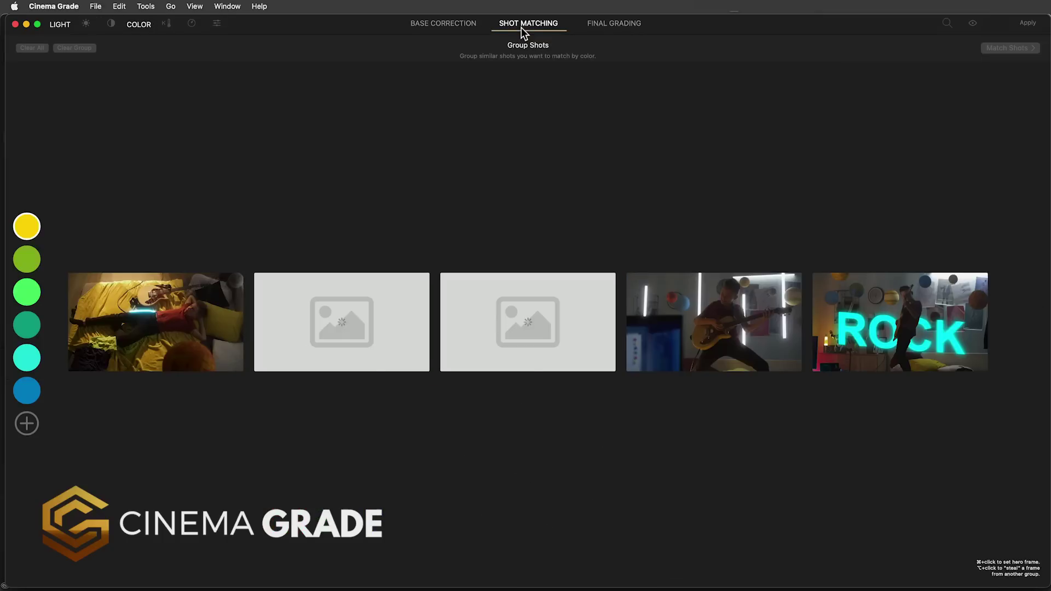
click(624, 384)
click(356, 339)
click(202, 340)
click(711, 328)
click(885, 326)
click(610, 23)
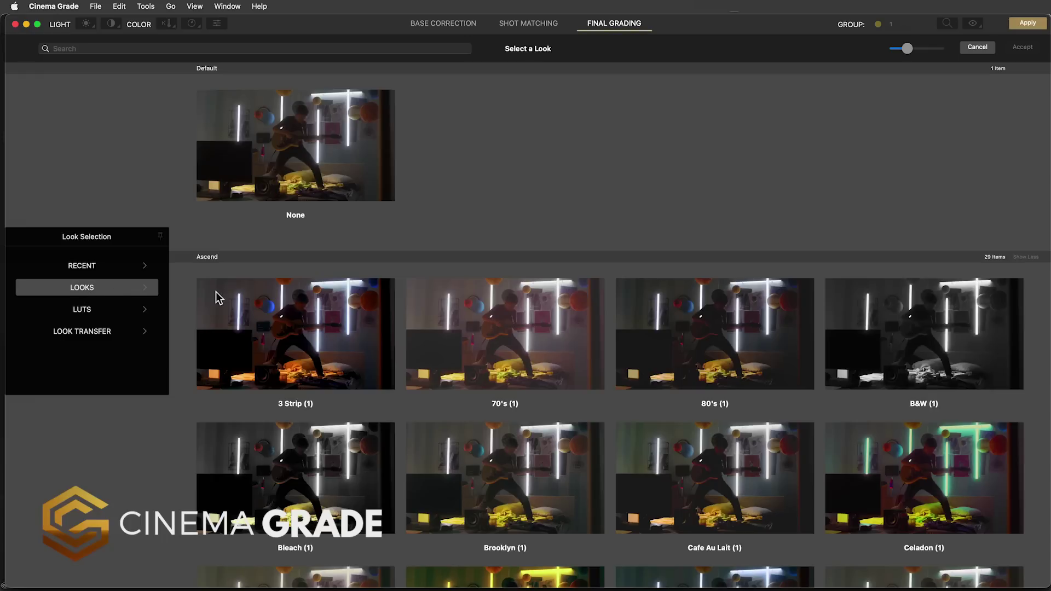
Choose the Emulsion look from the Ascend collection and accept it for the yellow group
scroll(706, 377, down, 5)
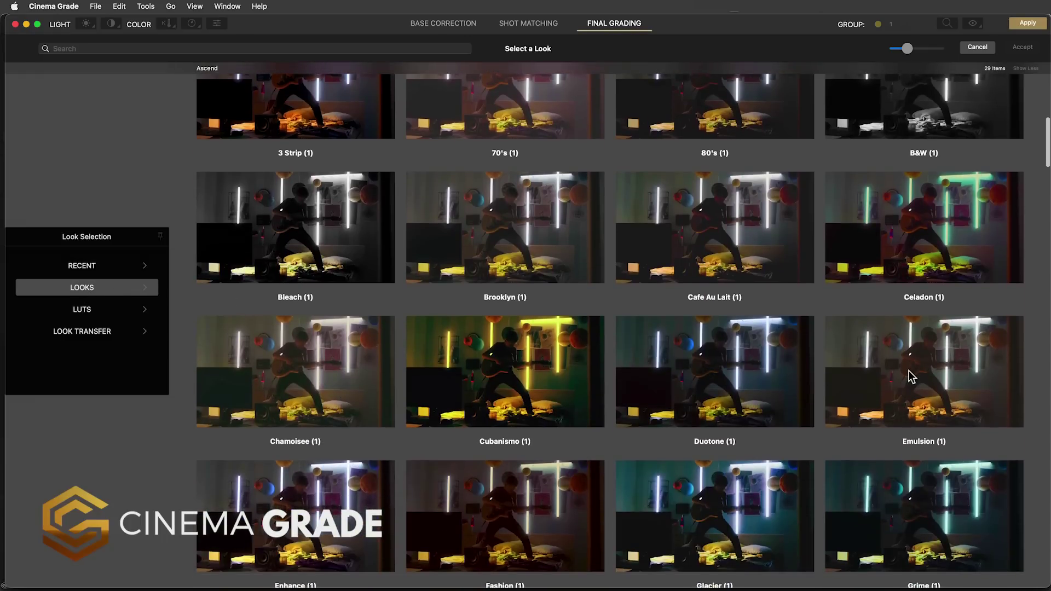
click(908, 376)
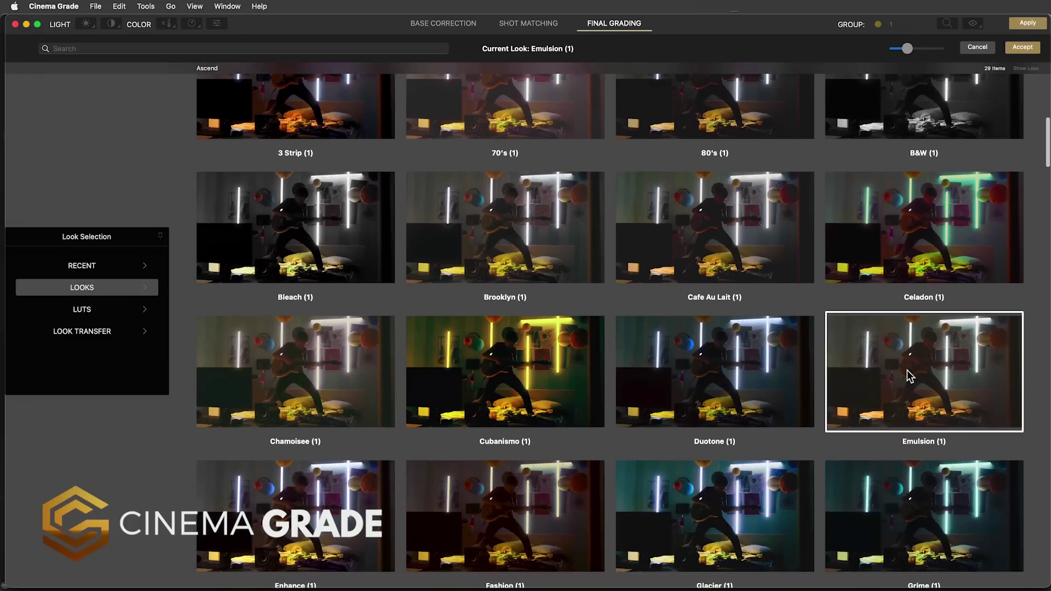
click(1022, 48)
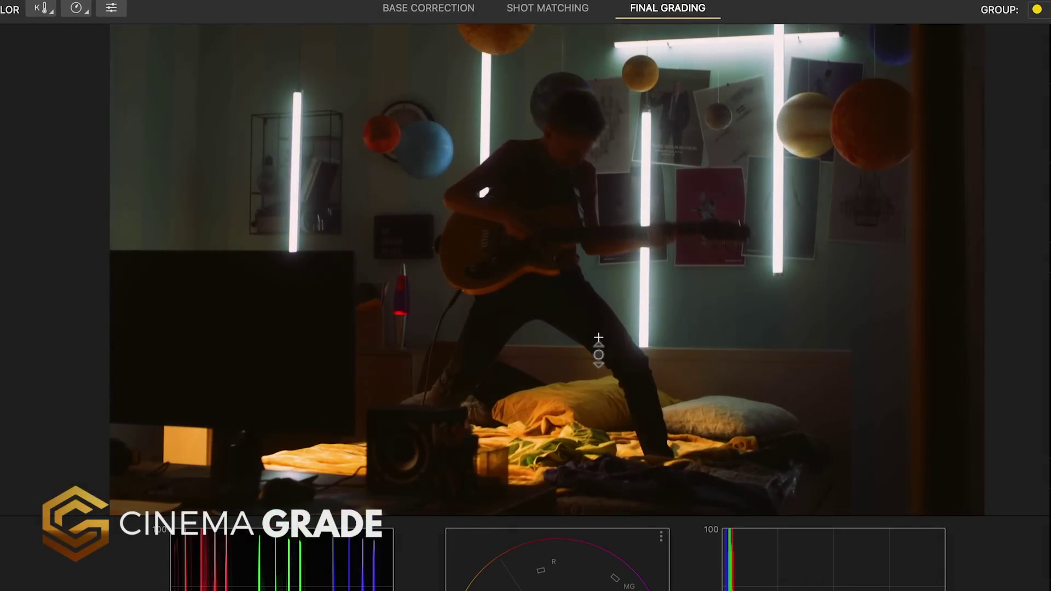
Brighten the guitarist shot by raising its midtones directly in the image, and apply the finished grade
click(598, 338)
drag(446, 157, 442, 78)
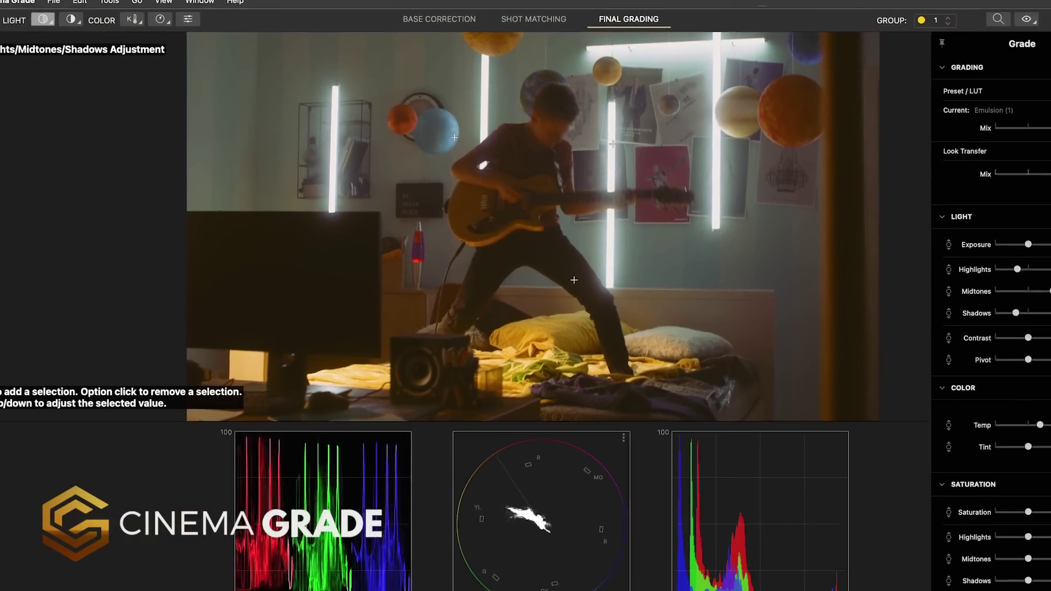
click(1021, 24)
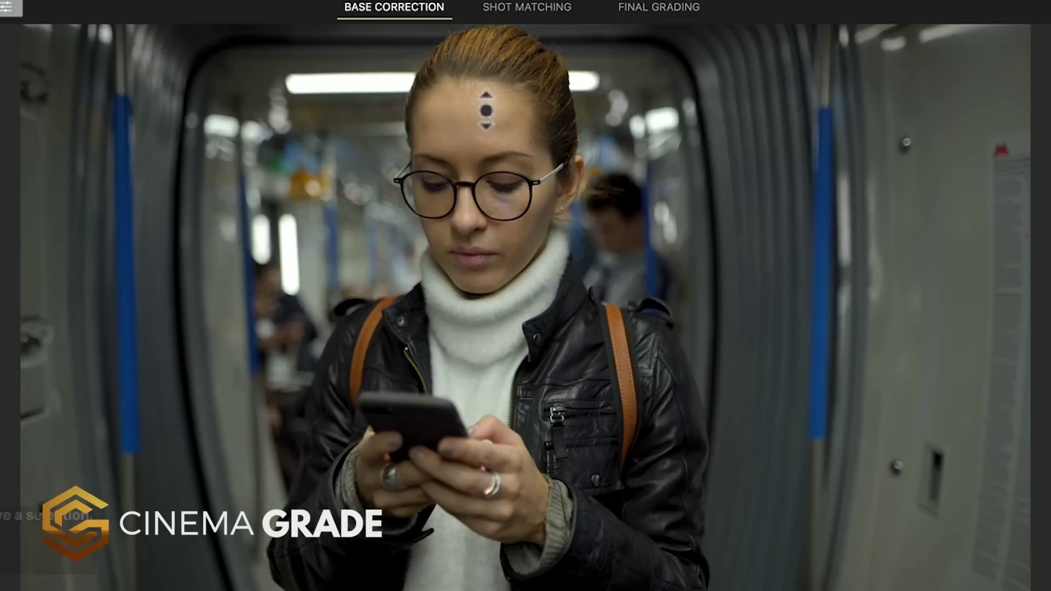
Copy all light, chart and color corrections from the hero frame of the red-hooded man to the whole group
click(1032, 514)
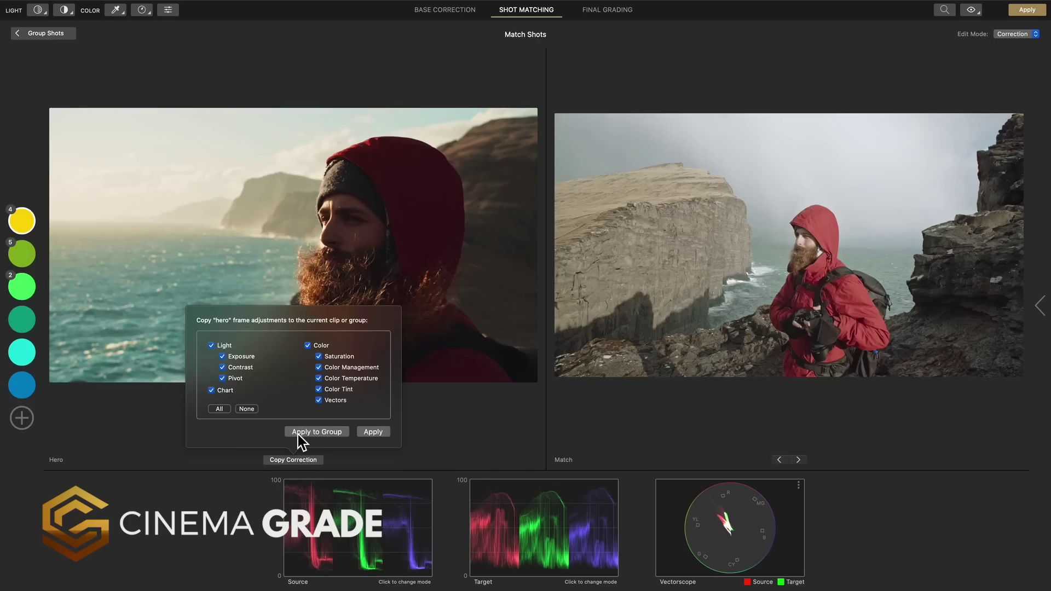
click(298, 431)
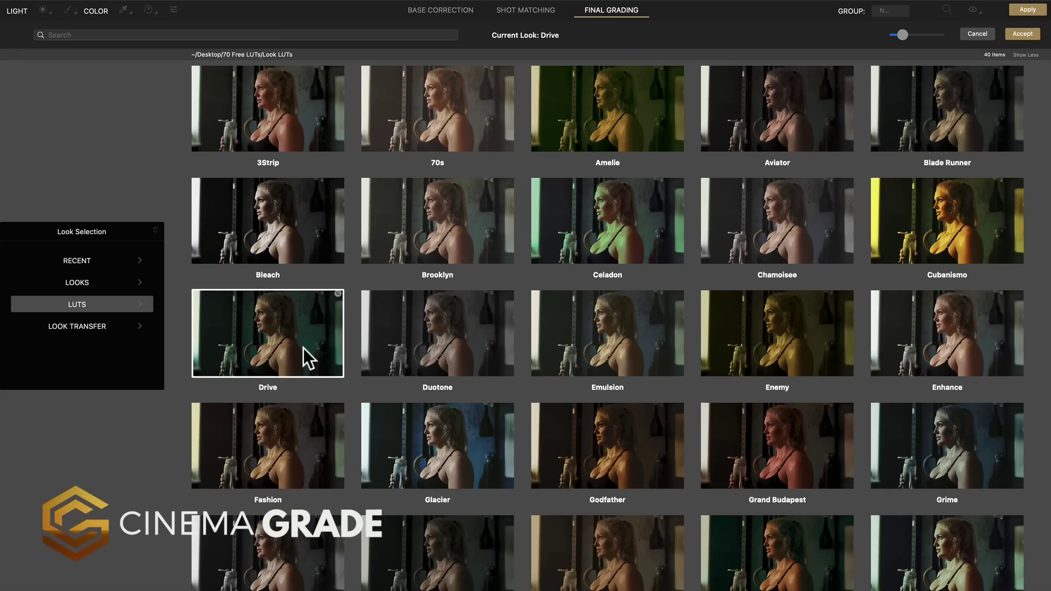
Accept the Drive LUT for the gym shot, and color-match the green-shirt clip using its color chart
click(1011, 35)
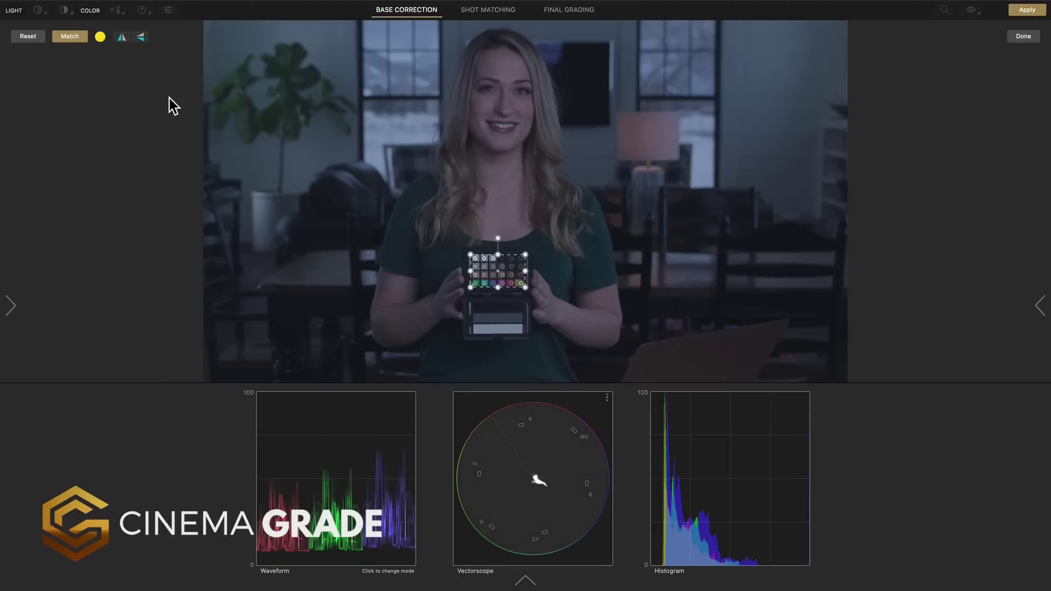
click(69, 36)
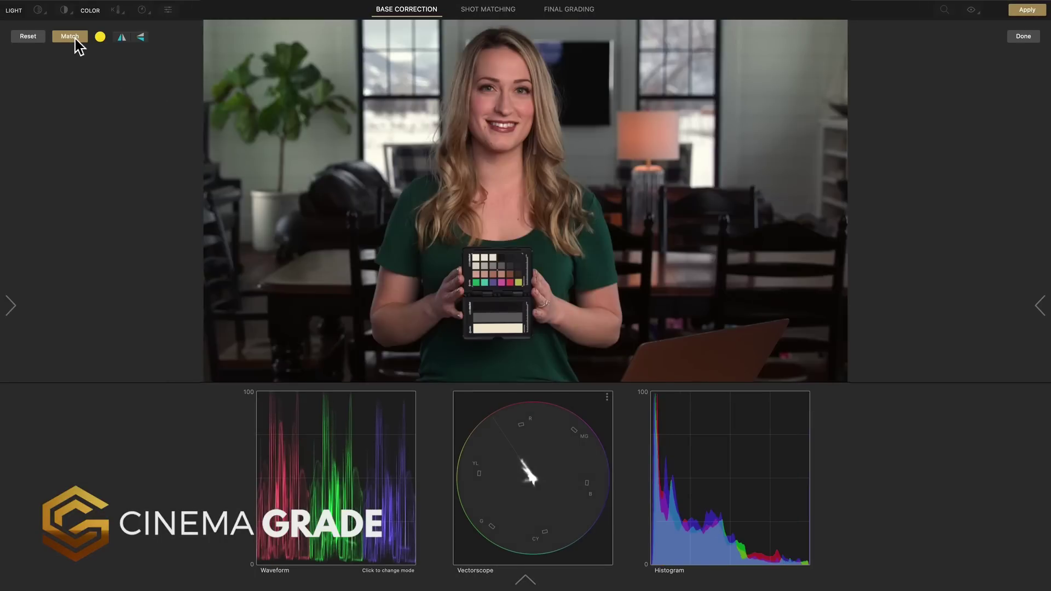